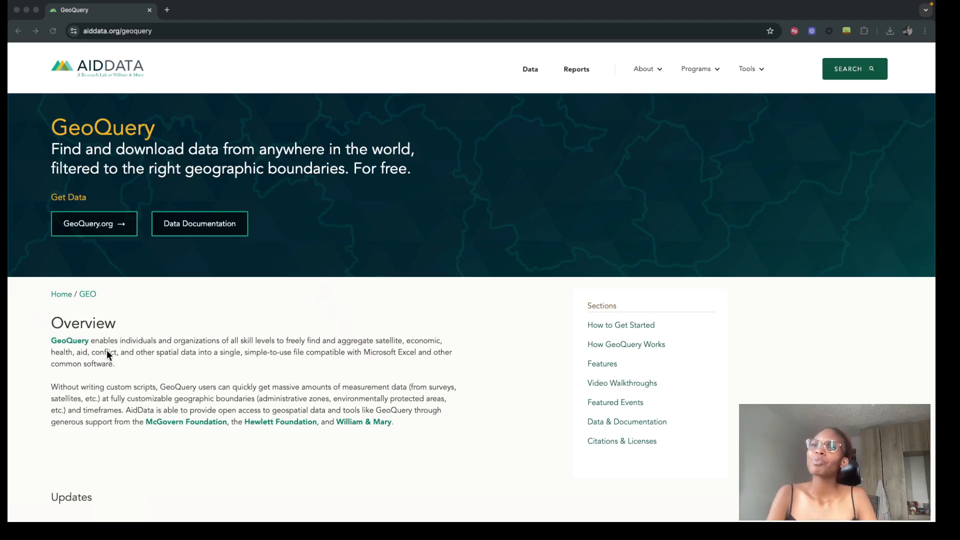
- Open the GeoQuery.org tool from the AidData overview page and get started past its welcome dialog
click(82, 221)
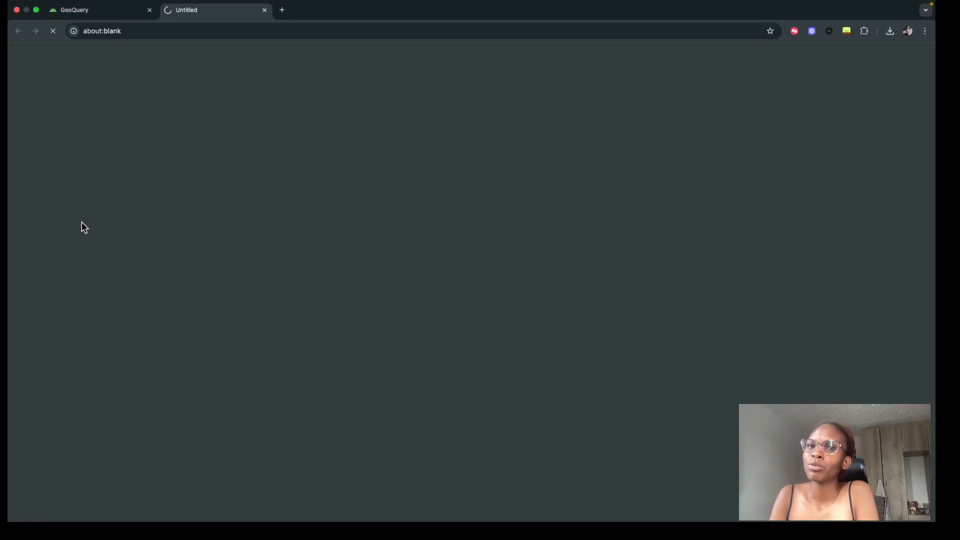
click(97, 10)
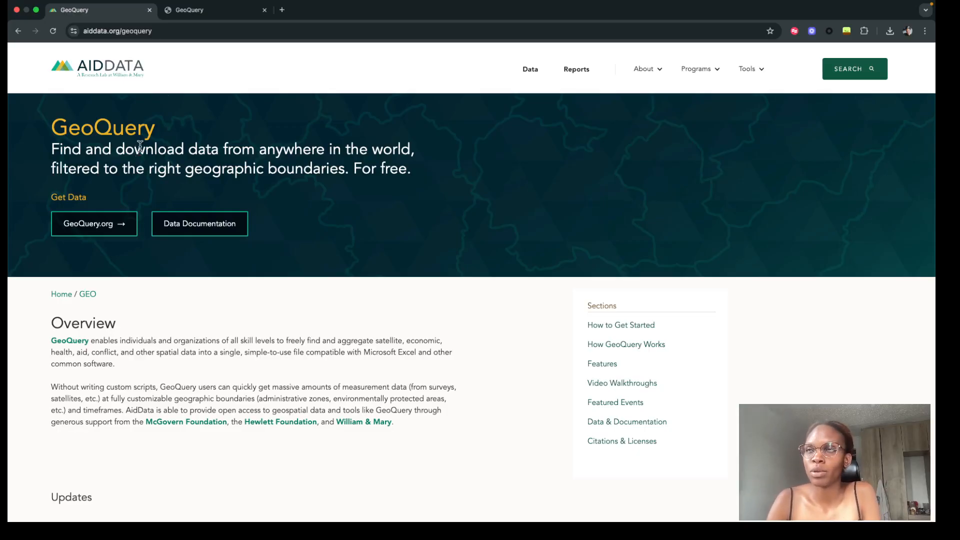
click(205, 13)
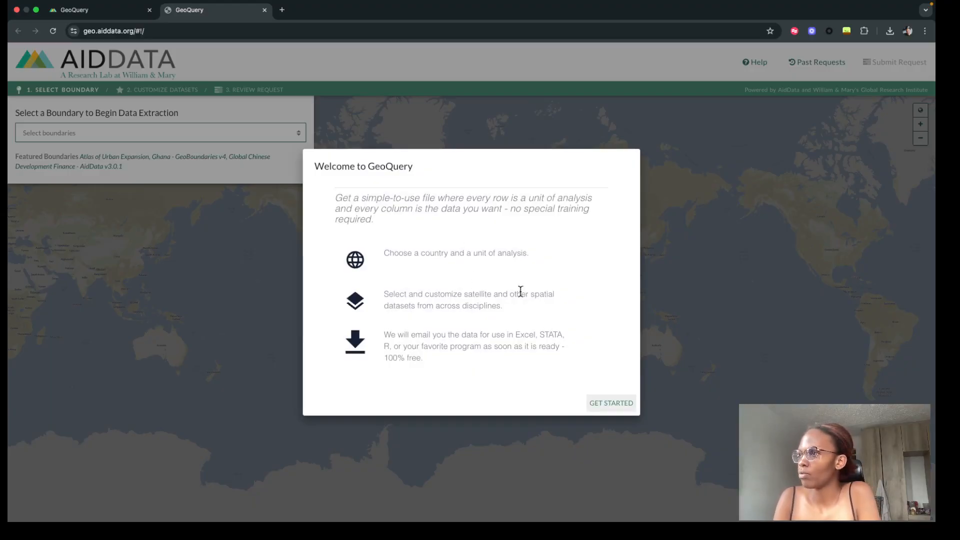
click(605, 402)
- Search the boundaries for "ken" and select Kenya - GeoBoundaries v4 for data extraction
click(231, 133)
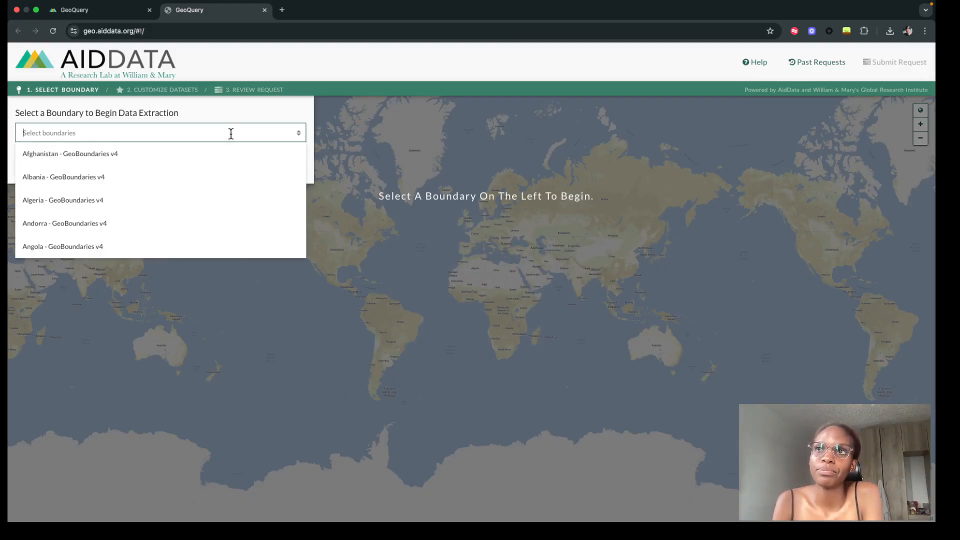
text(ken)
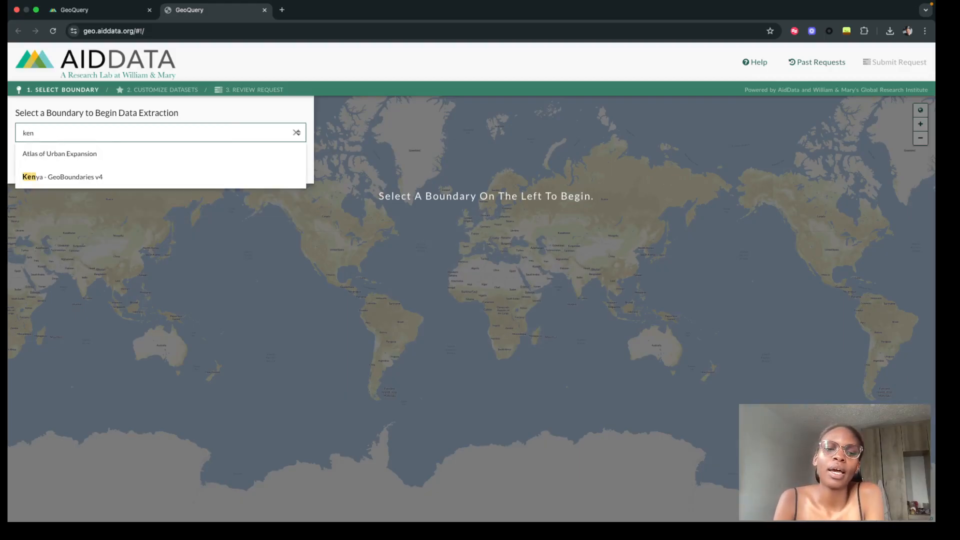
click(184, 181)
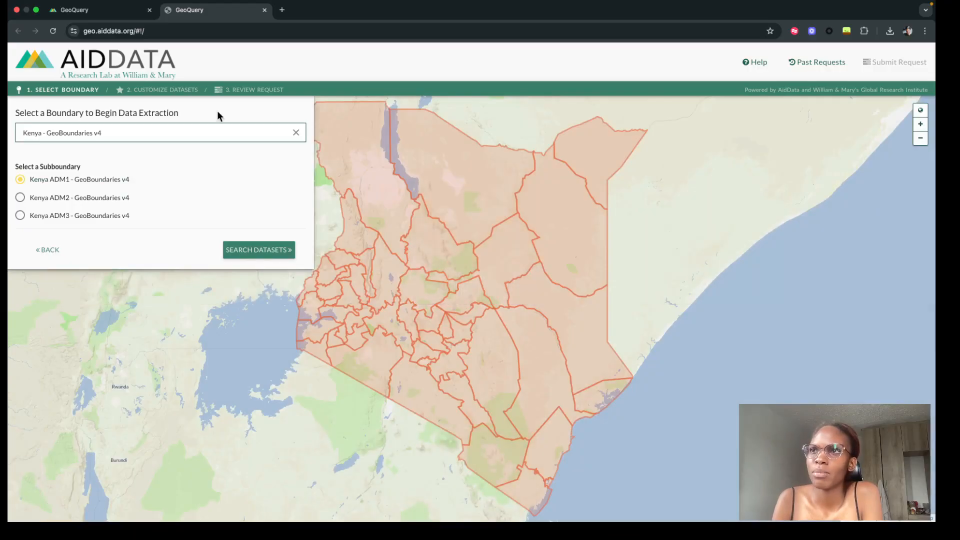
- Clear the chosen boundary, then find and select Kenya - GeoBoundaries v4 again
click(296, 132)
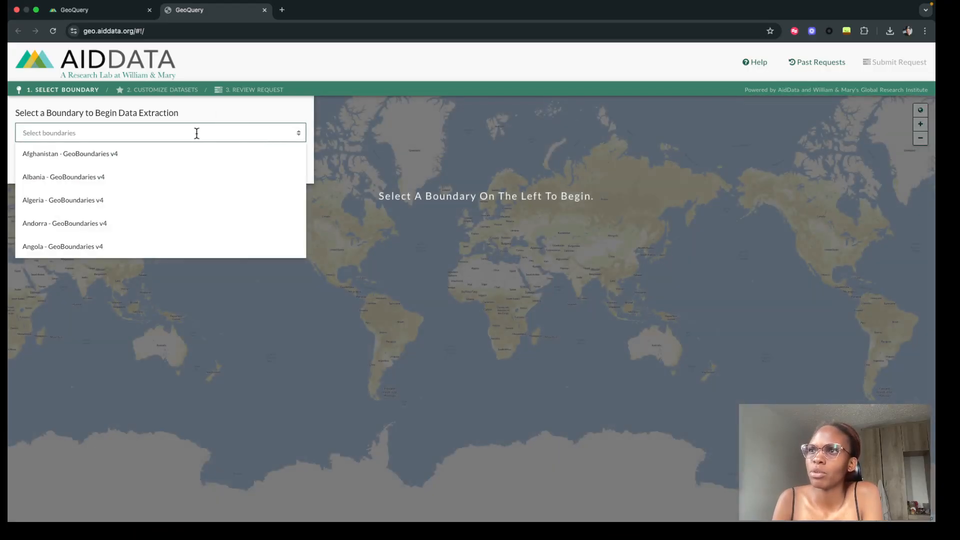
scroll(163, 193, down, 10)
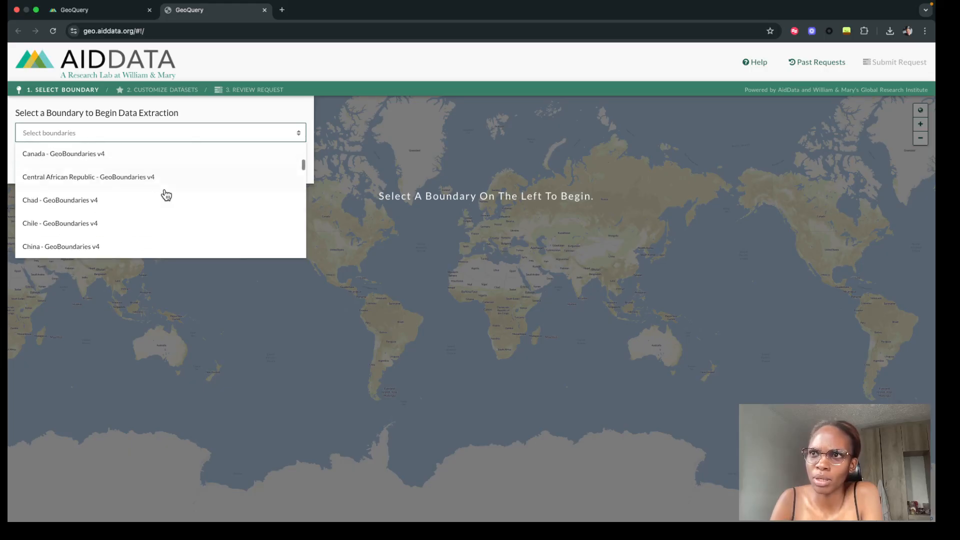
scroll(163, 192, up, 10)
text(keny)
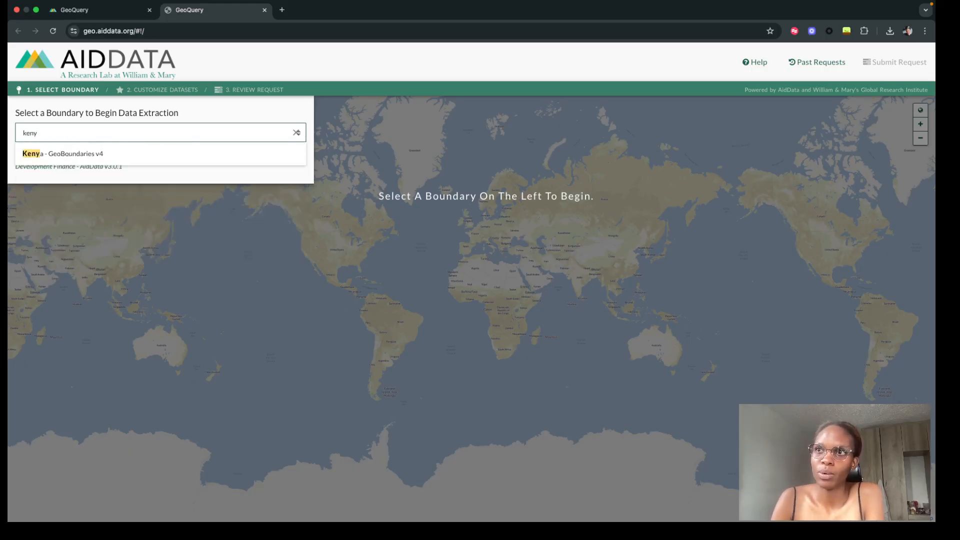
click(135, 154)
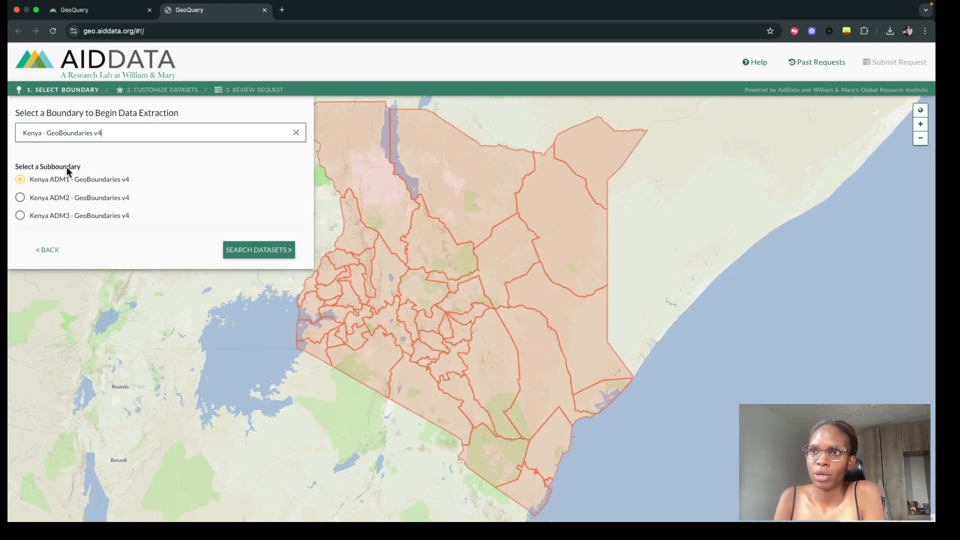
- Preview the Kenya ADM2 subboundary, switch back to Kenya ADM1 - GeoBoundaries v4, and proceed to its dataset search
click(47, 201)
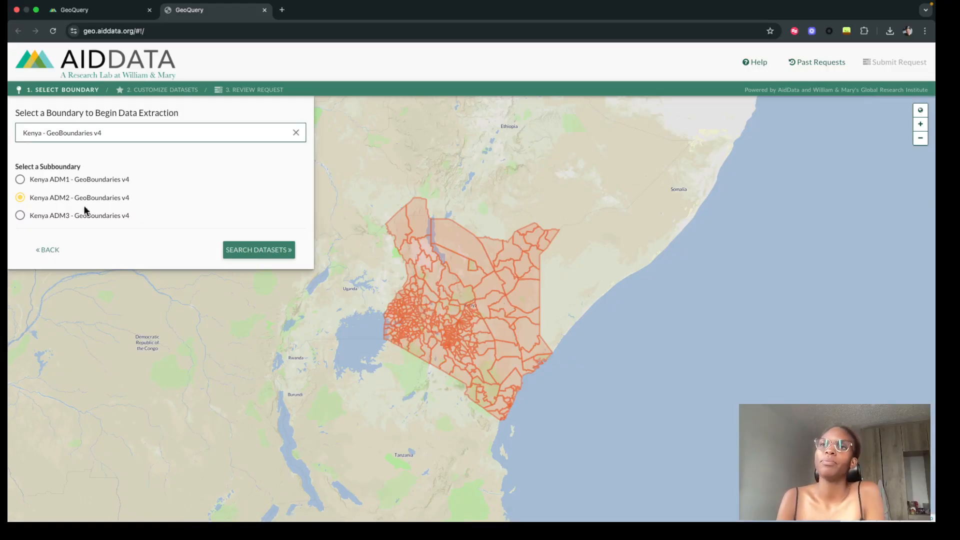
click(78, 184)
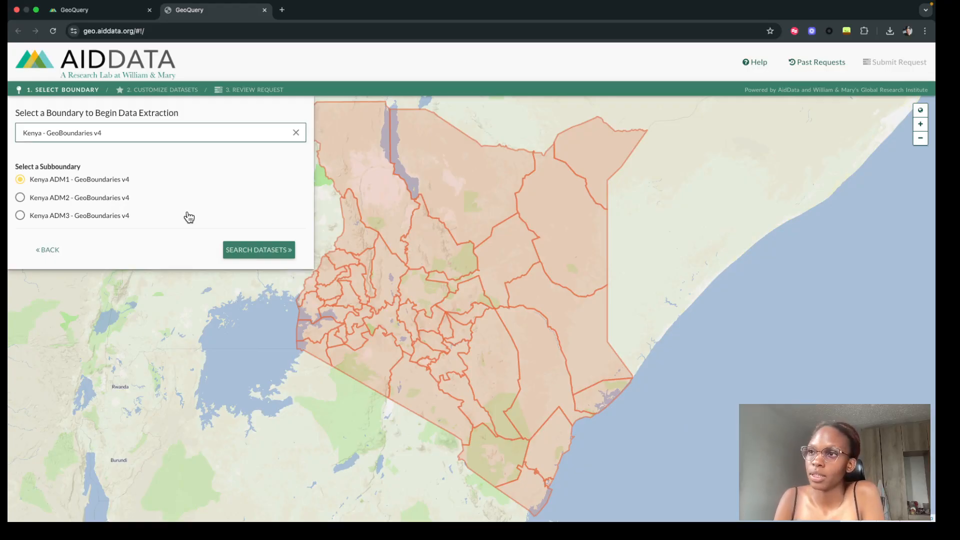
click(232, 250)
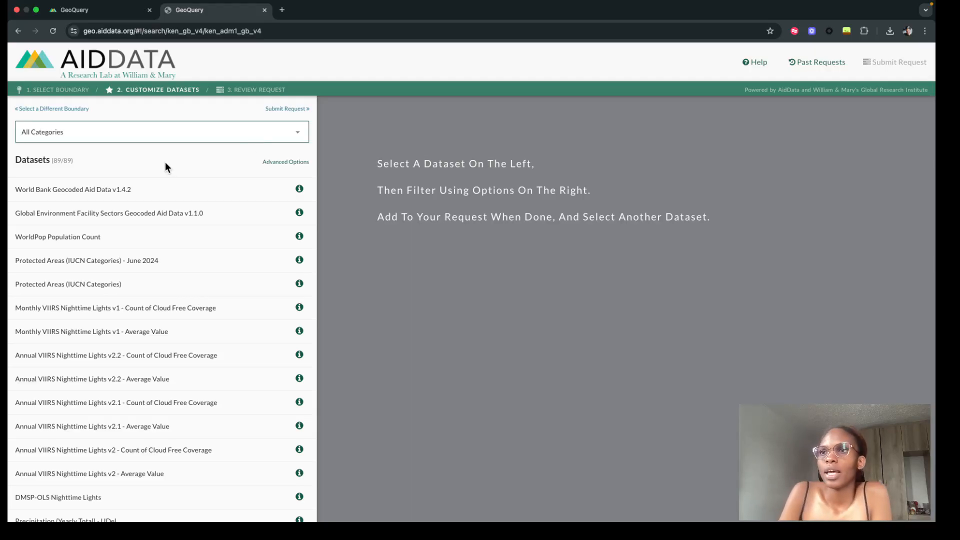
- Browse the datasets offered for Kenya ADM1 and show the description of Monthly Surface PM2.5 Estimates (V5.GL.04)
scroll(123, 424, down, 3)
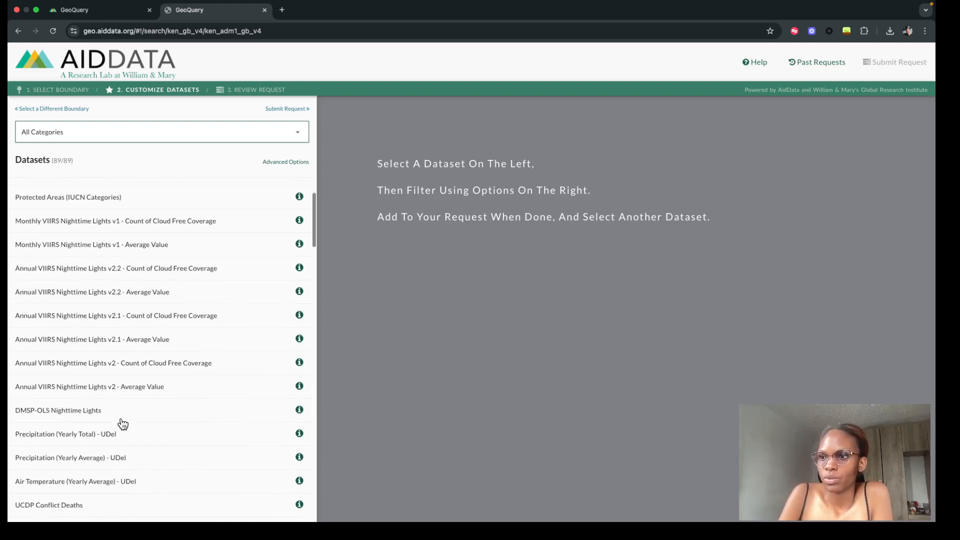
scroll(122, 424, down, 2)
scroll(123, 424, up, 4)
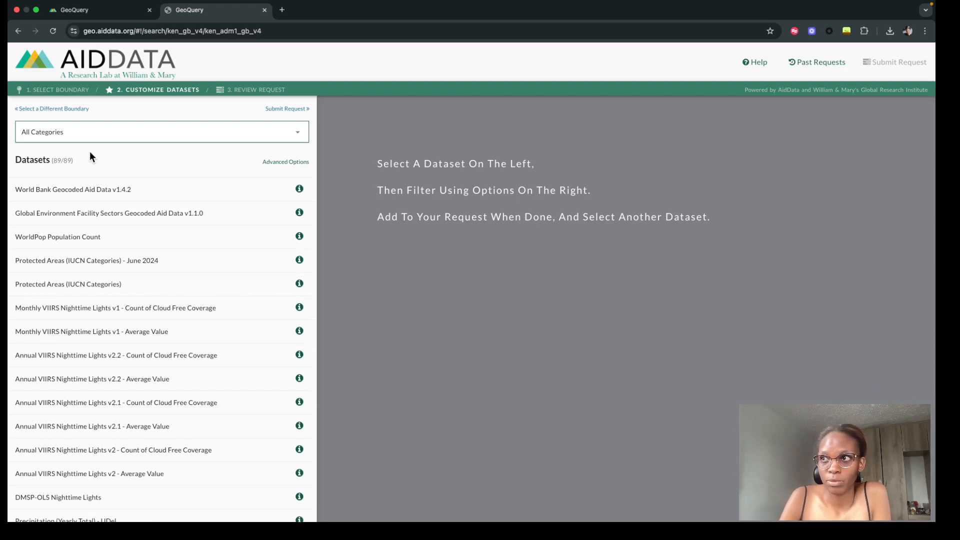
scroll(60, 344, down, 1)
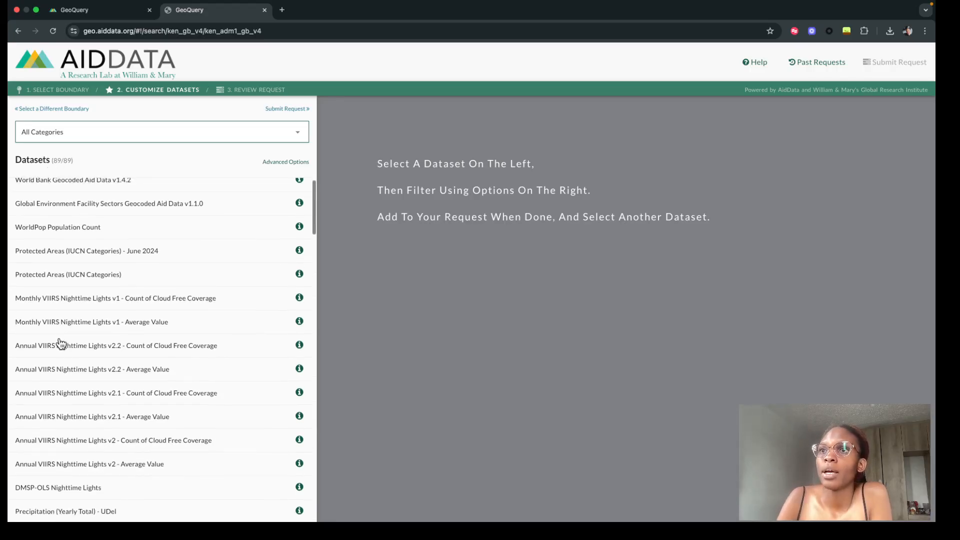
scroll(60, 344, up, 1)
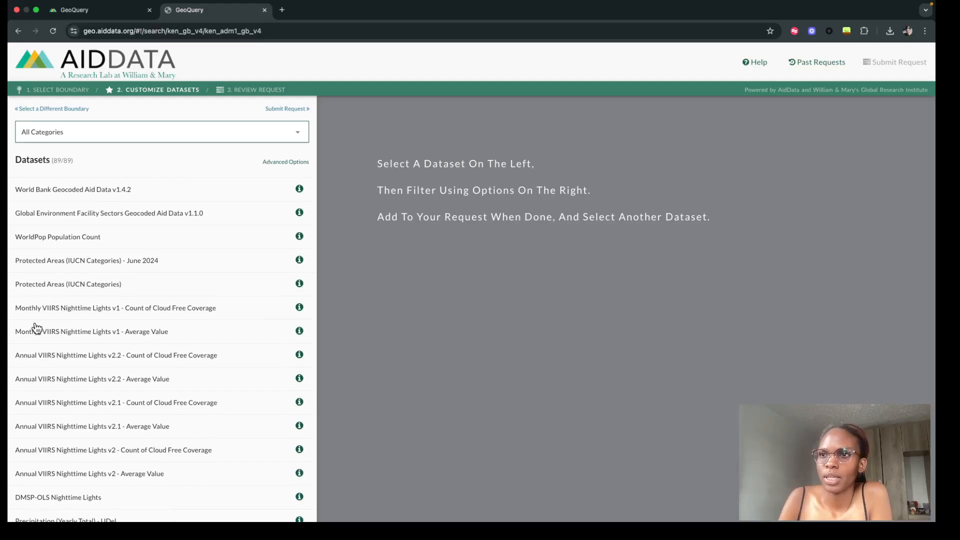
scroll(75, 370, down, 3)
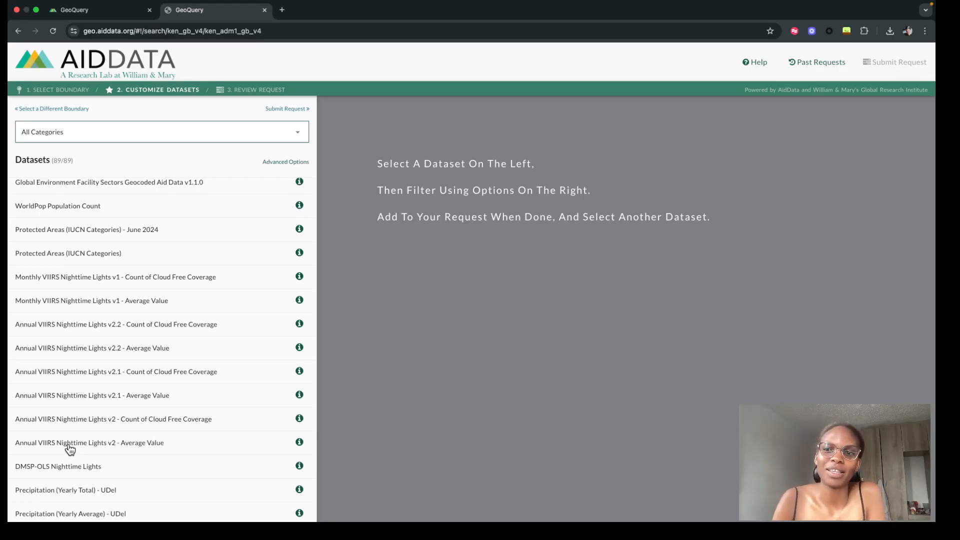
scroll(70, 450, down, 4)
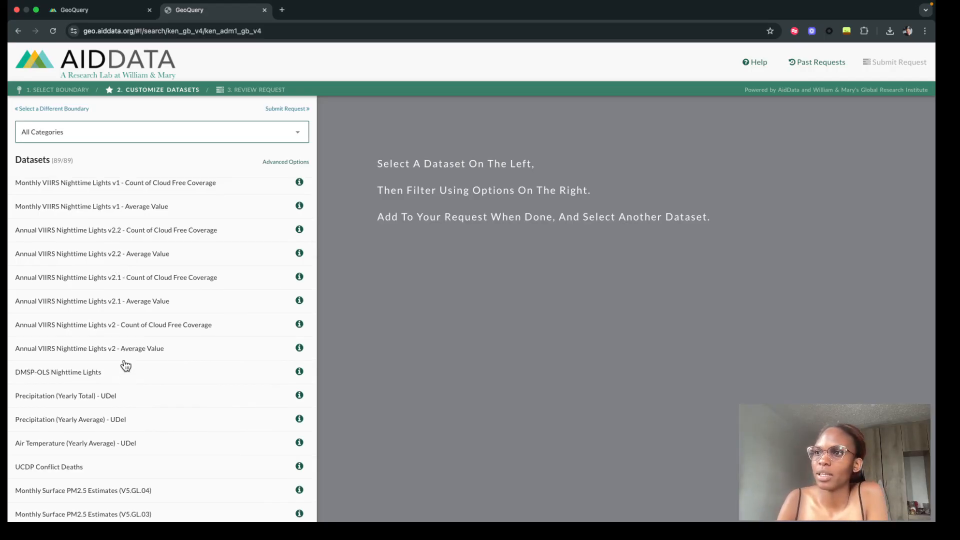
scroll(124, 380, down, 4)
scroll(124, 390, down, 1)
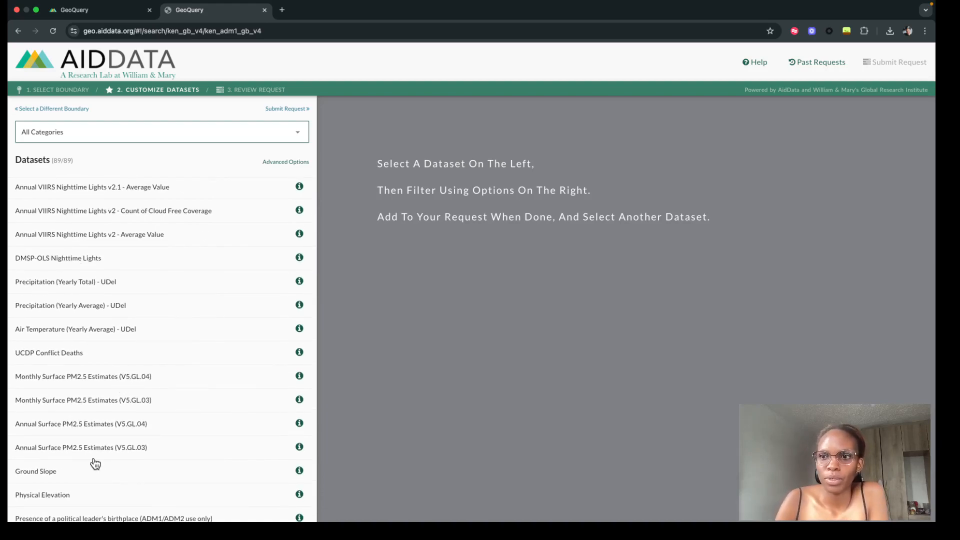
scroll(93, 461, down, 4)
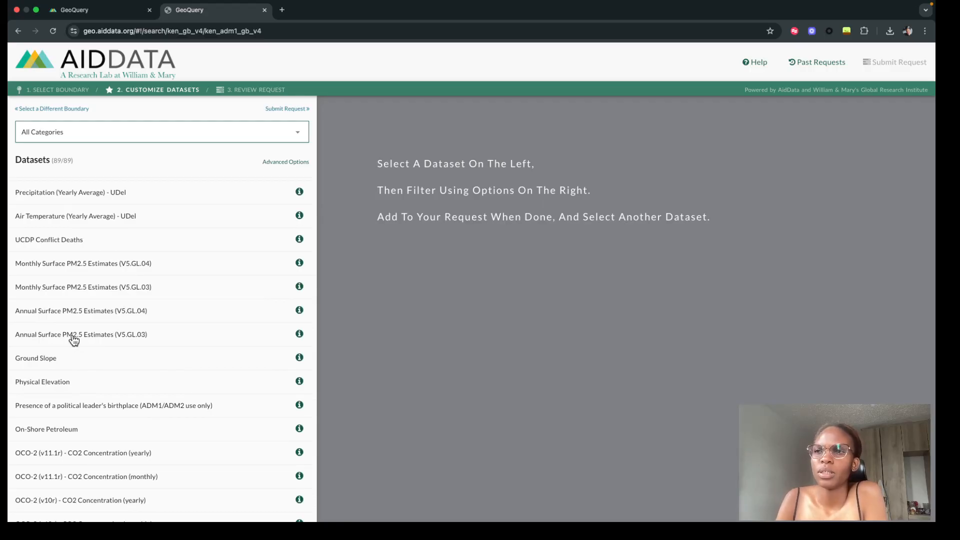
click(299, 263)
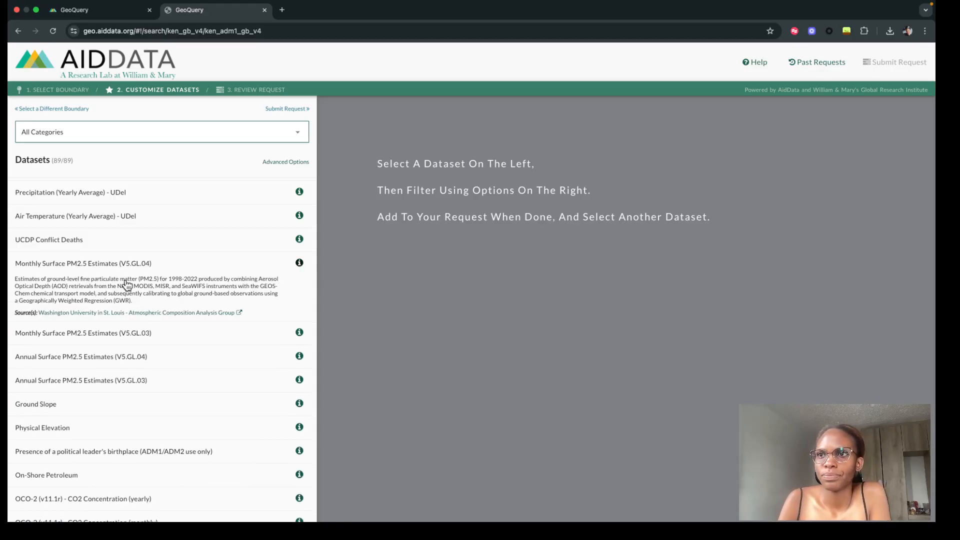
- Select the Ozone Concentration dataset near the end of the dataset list to show its customization options
scroll(111, 398, down, 3)
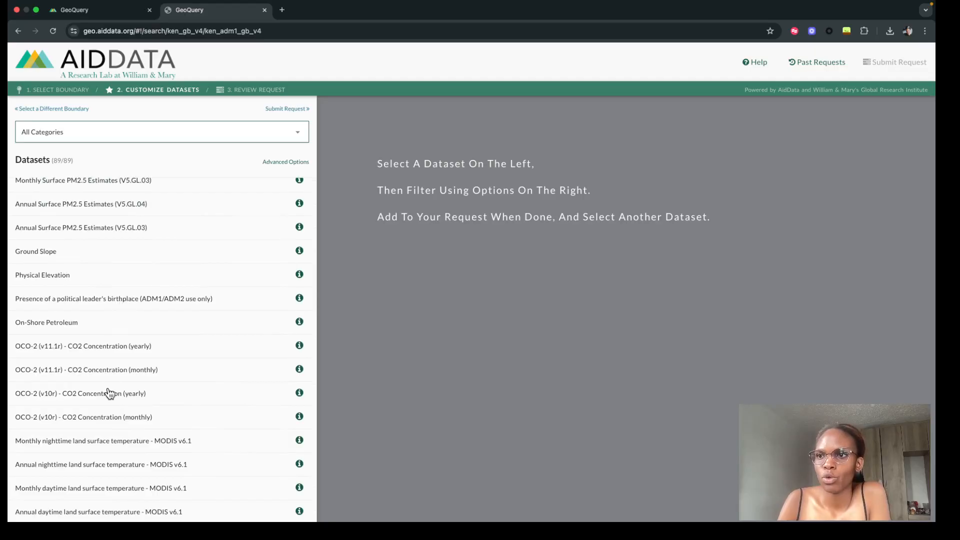
scroll(102, 445, down, 5)
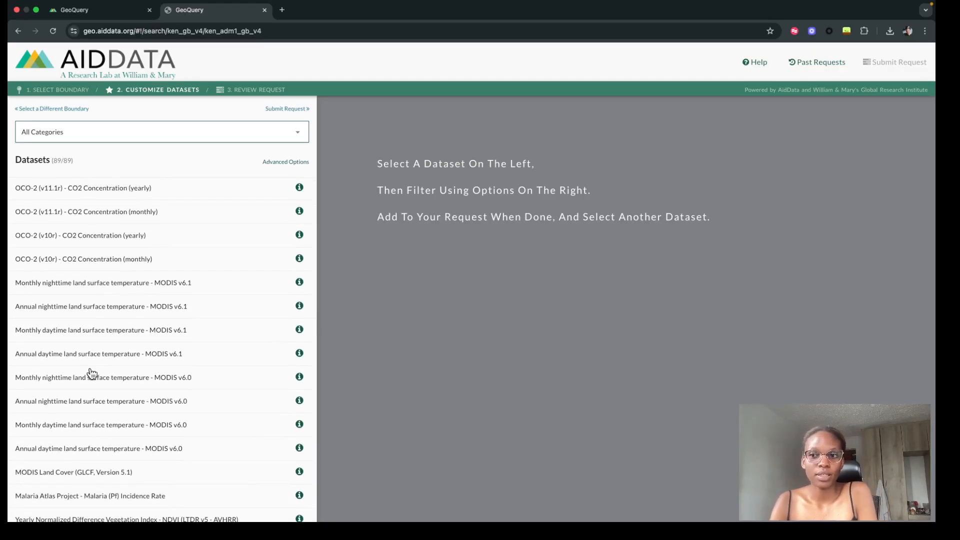
scroll(90, 375, down, 10)
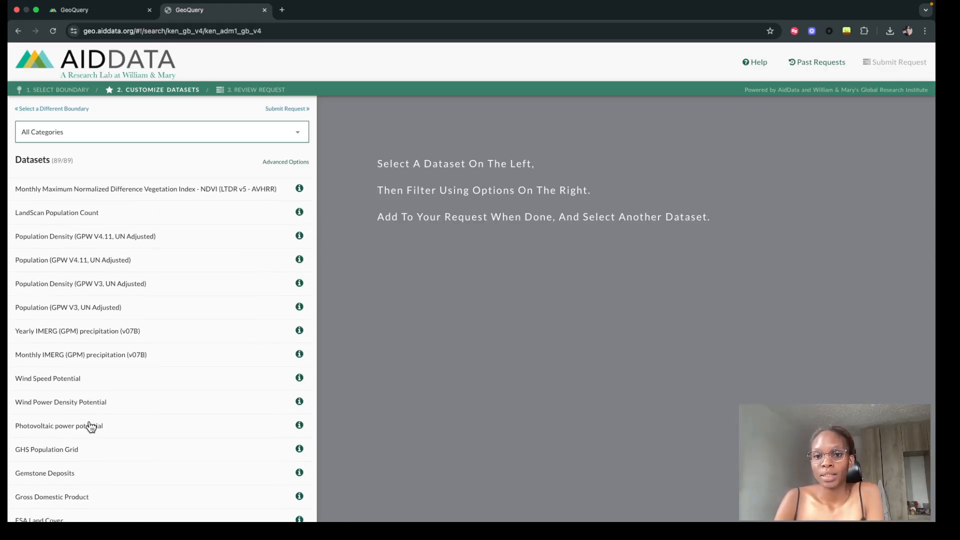
scroll(91, 426, down, 20)
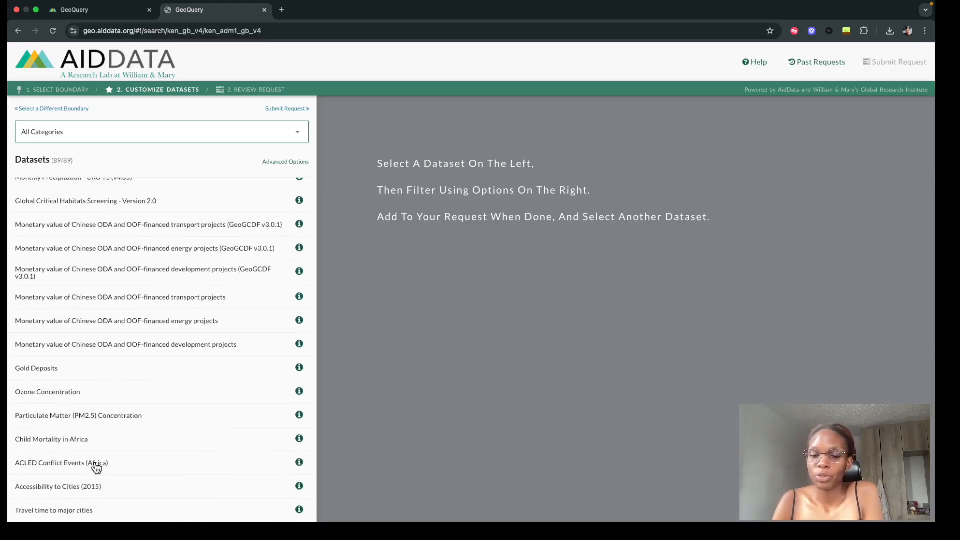
scroll(165, 436, down, 1)
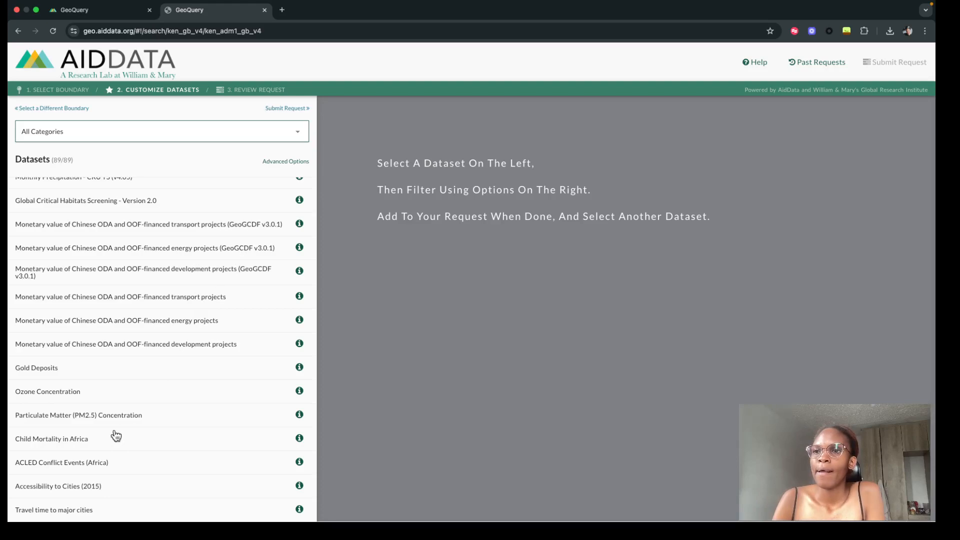
click(119, 392)
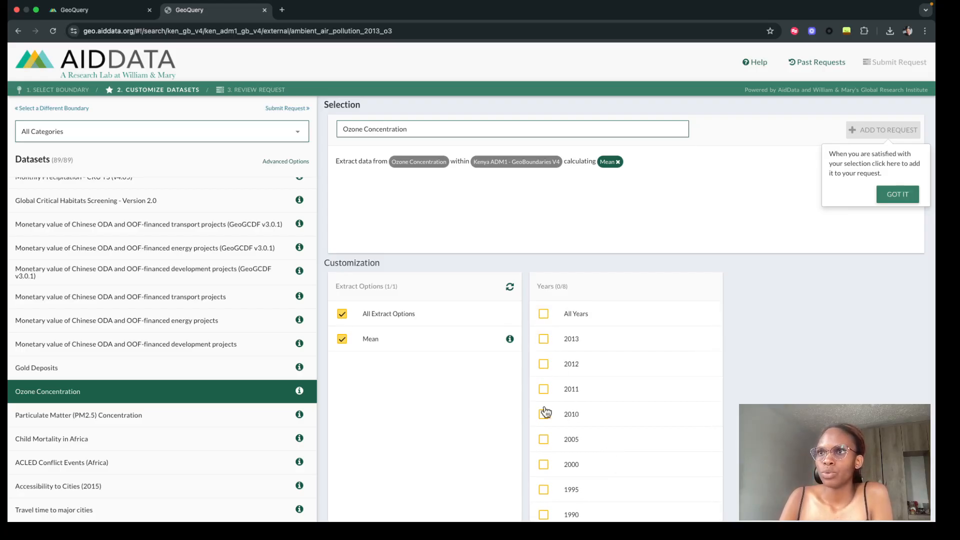
- Browse the dataset list, select the ESA Land Cover dataset and show its description
scroll(243, 219, up, 8)
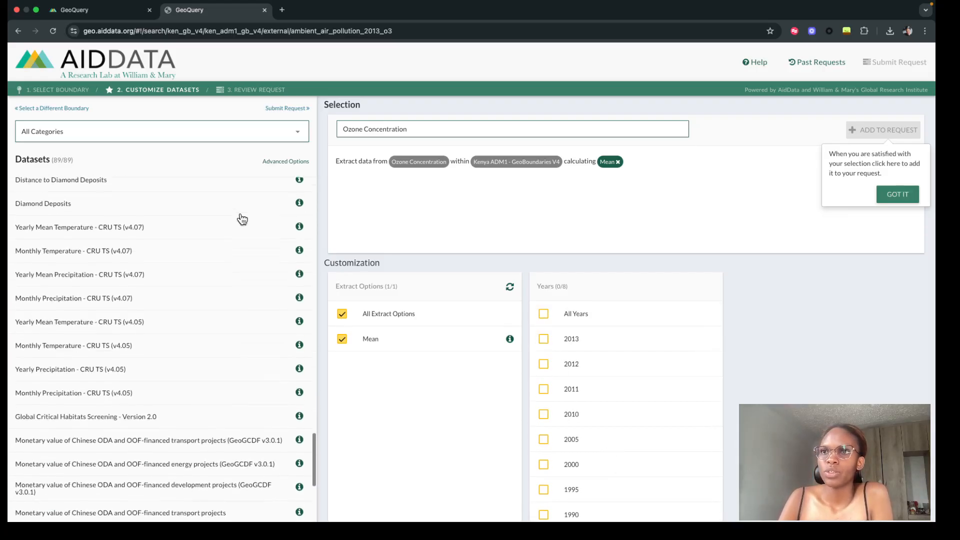
scroll(242, 219, up, 6)
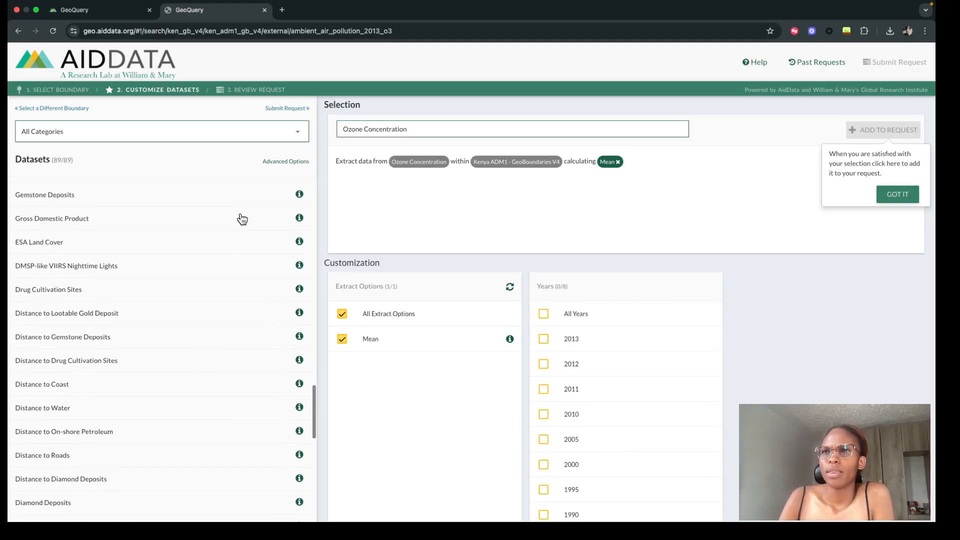
scroll(243, 219, up, 6)
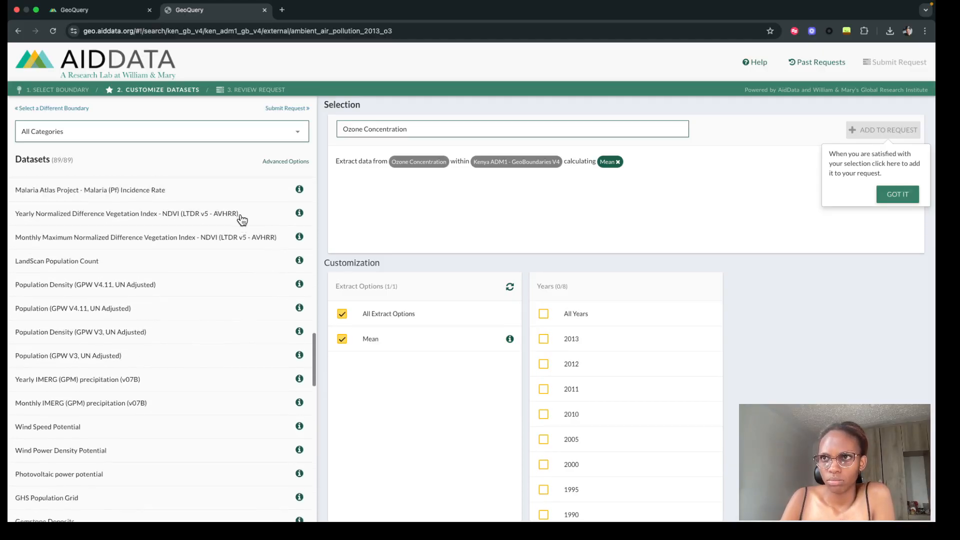
scroll(242, 220, up, 6)
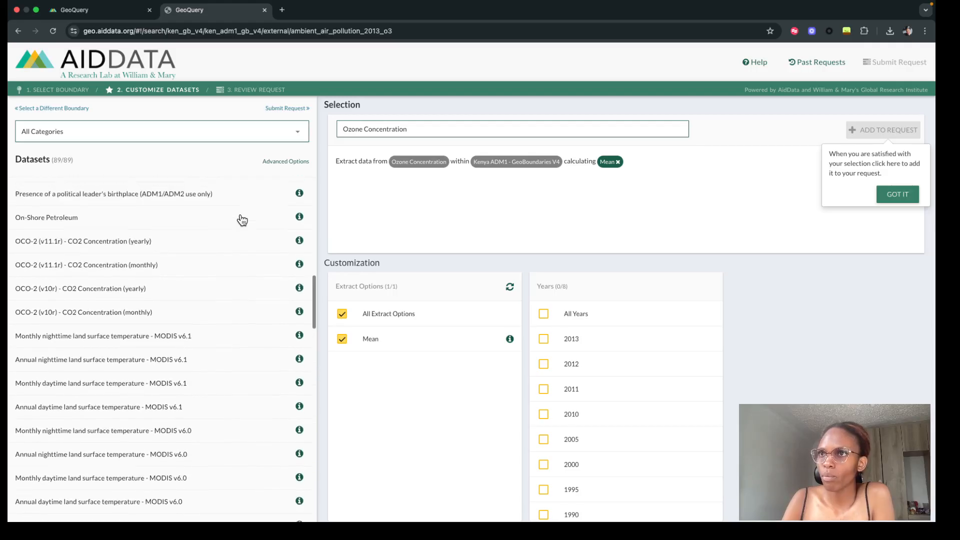
scroll(242, 220, down, 10)
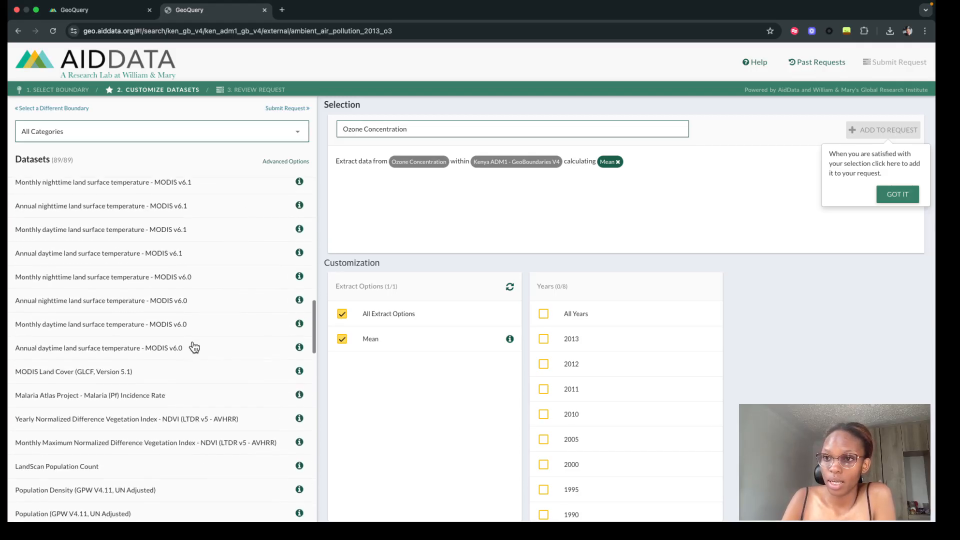
scroll(173, 423, down, 10)
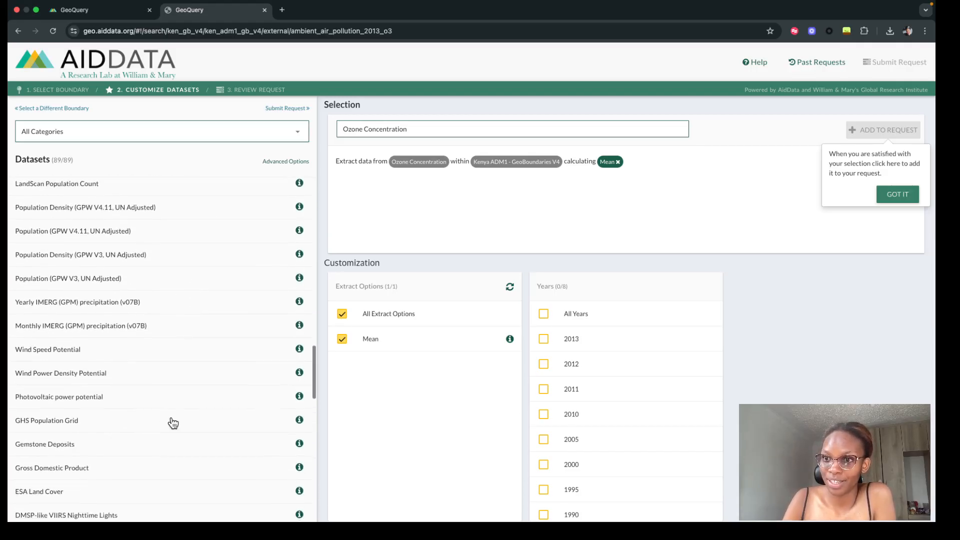
scroll(172, 423, down, 8)
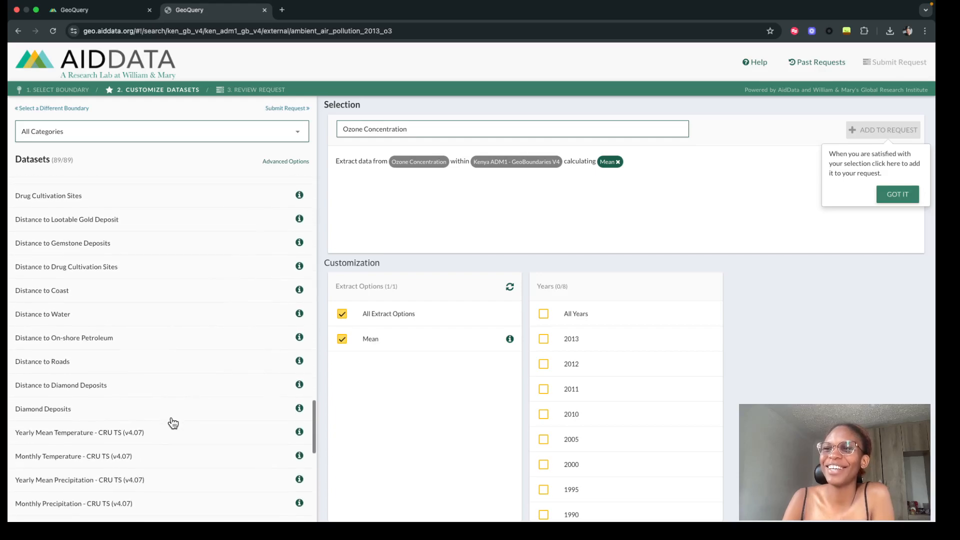
scroll(224, 296, up, 4)
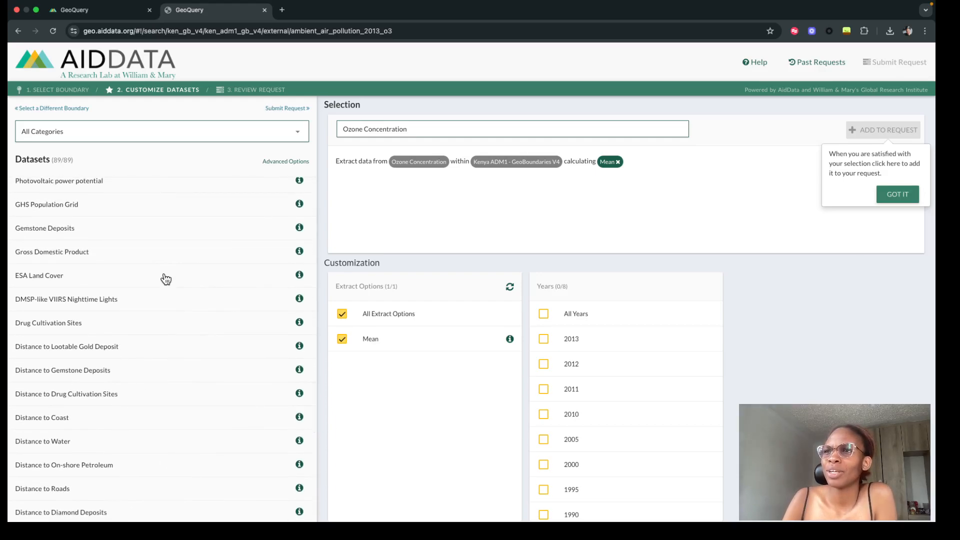
click(215, 277)
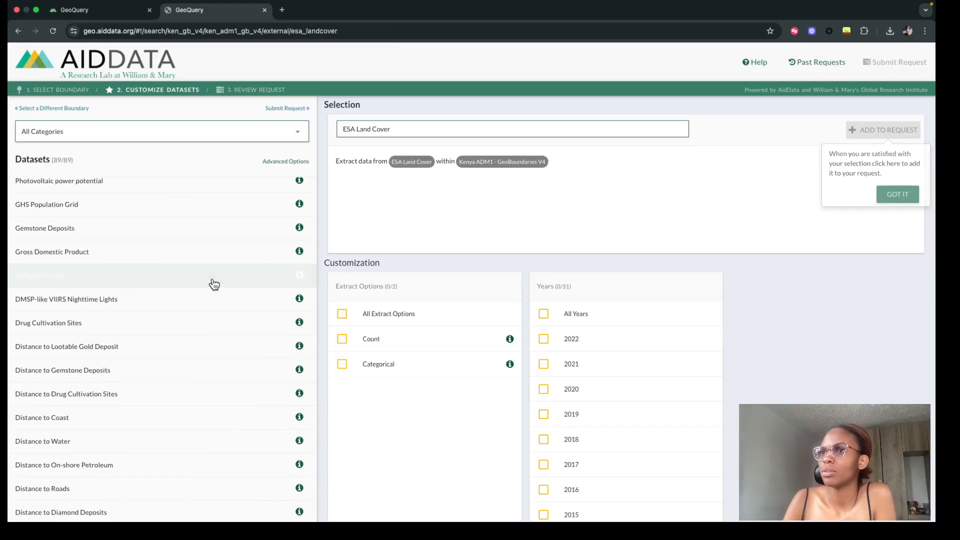
click(300, 275)
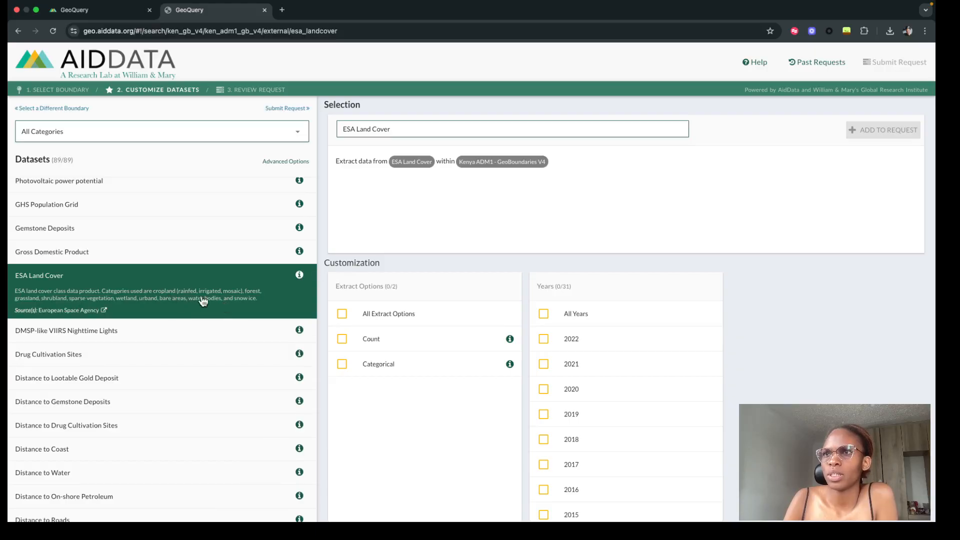
- Show the description of the MODIS Land Cover (GLCF, Version 5.1) dataset for comparison
scroll(170, 259, up, 5)
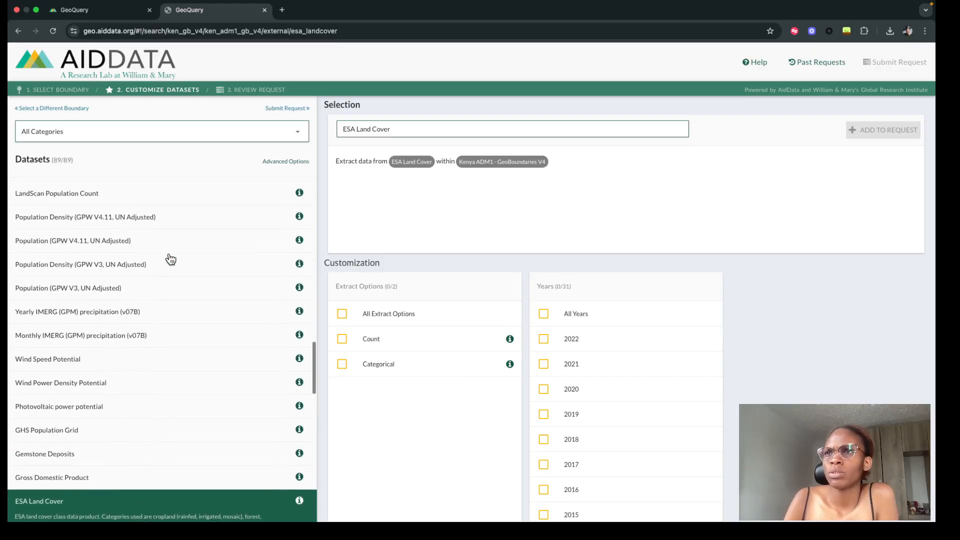
scroll(170, 259, up, 1)
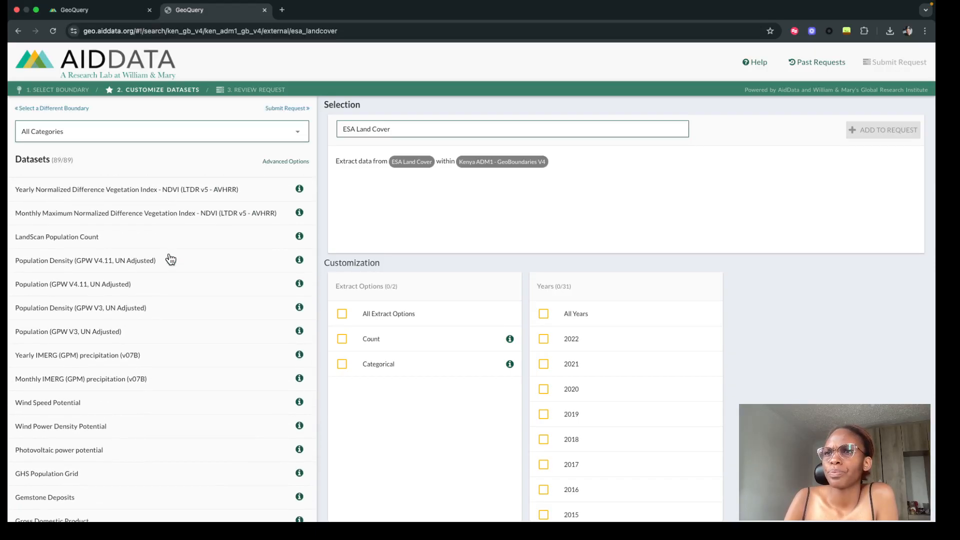
scroll(150, 304, up, 3)
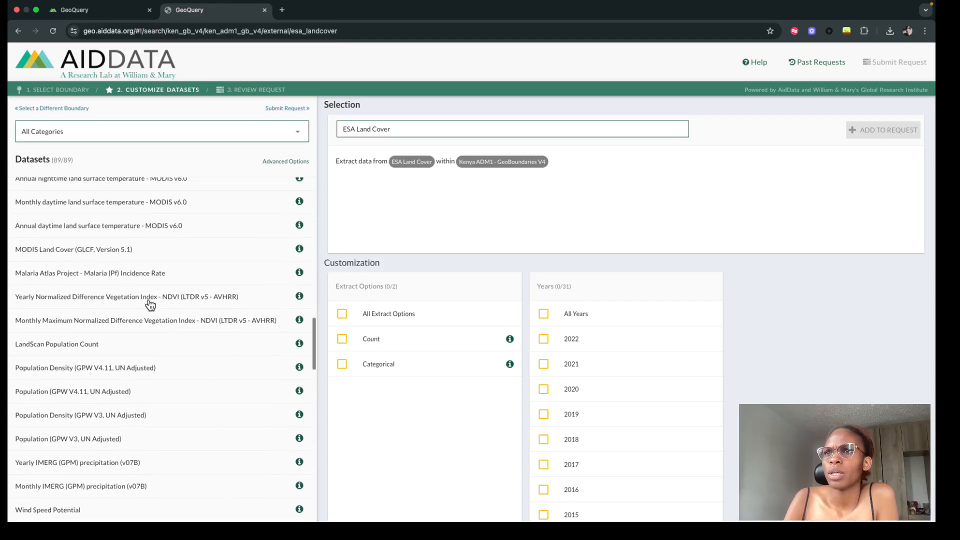
click(298, 283)
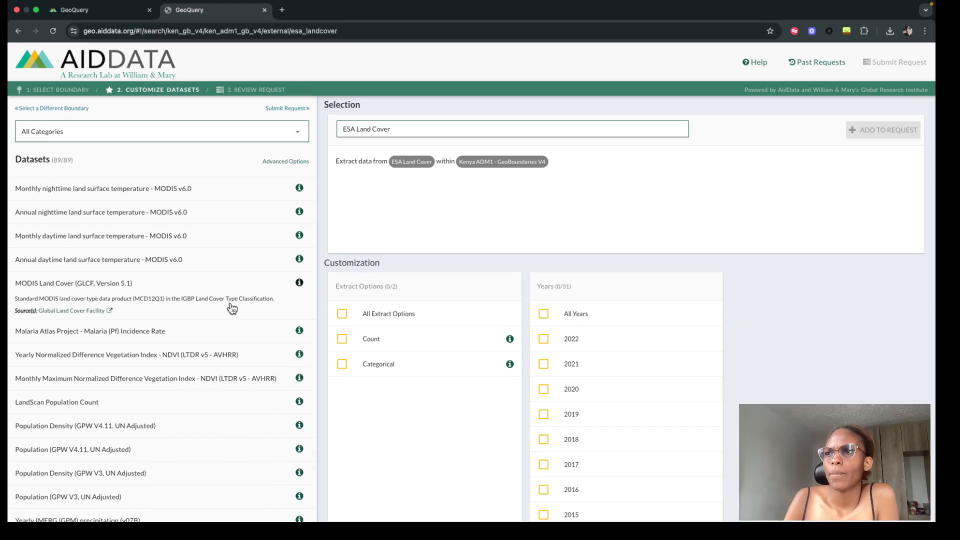
- Look over the remaining datasets and review the range of years offered for ESA Land Cover
scroll(171, 385, down, 2)
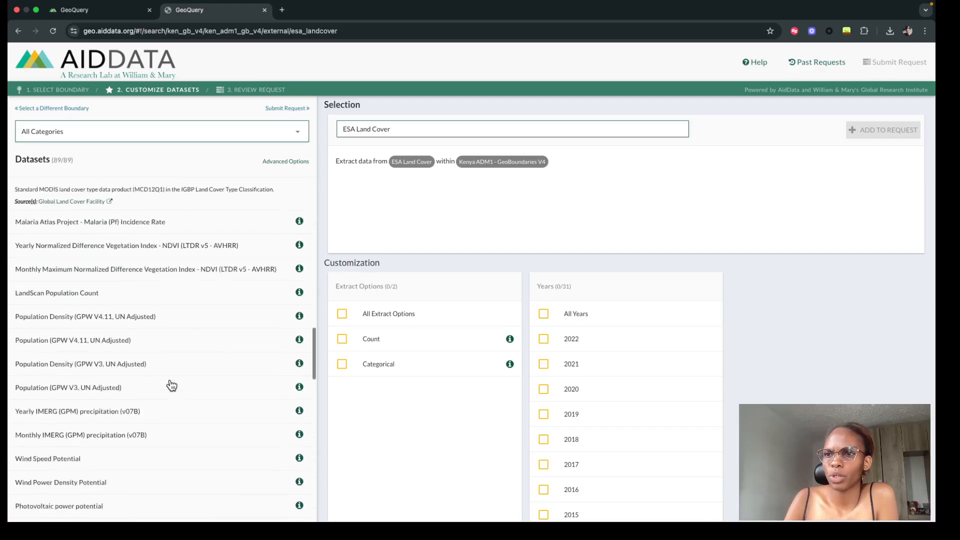
scroll(172, 385, down, 3)
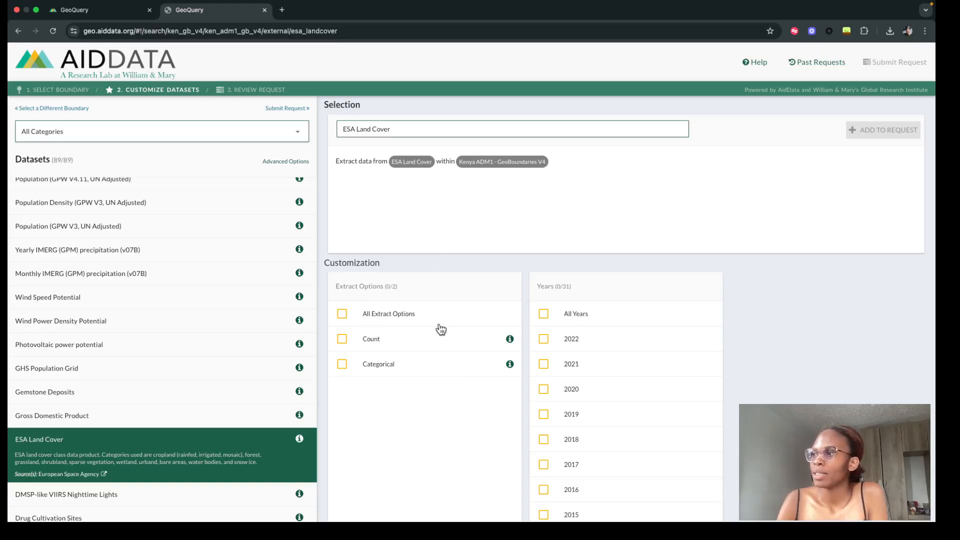
scroll(223, 452, down, 10)
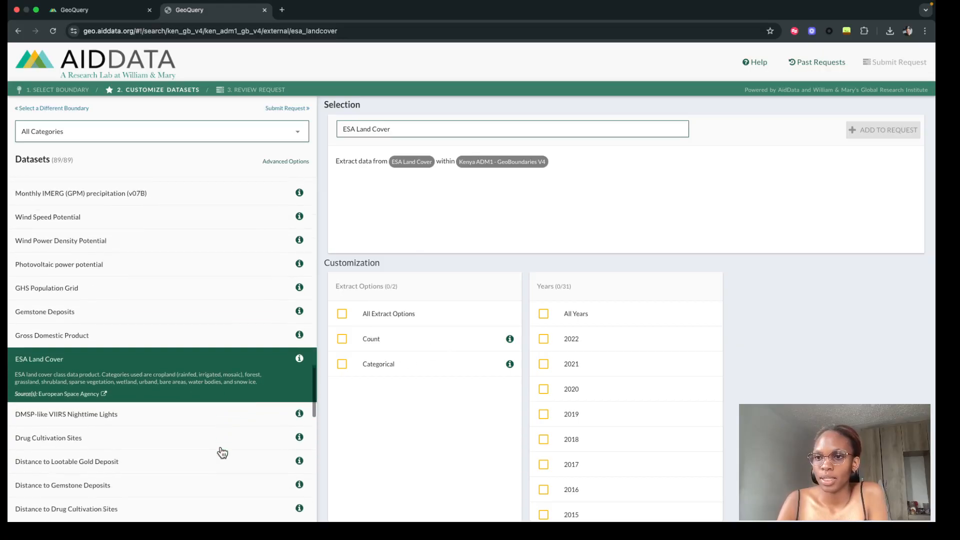
scroll(222, 452, down, 5)
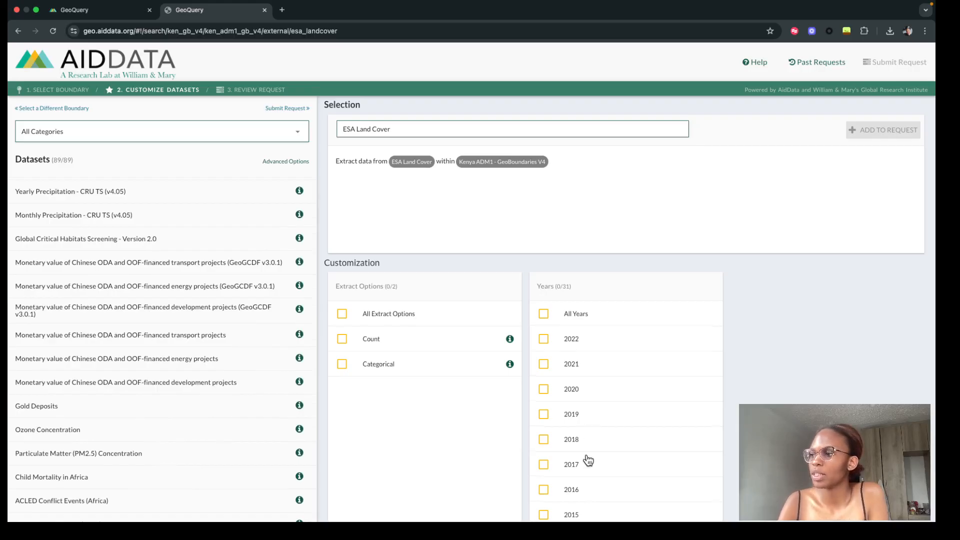
scroll(586, 454, down, 10)
scroll(597, 452, up, 3)
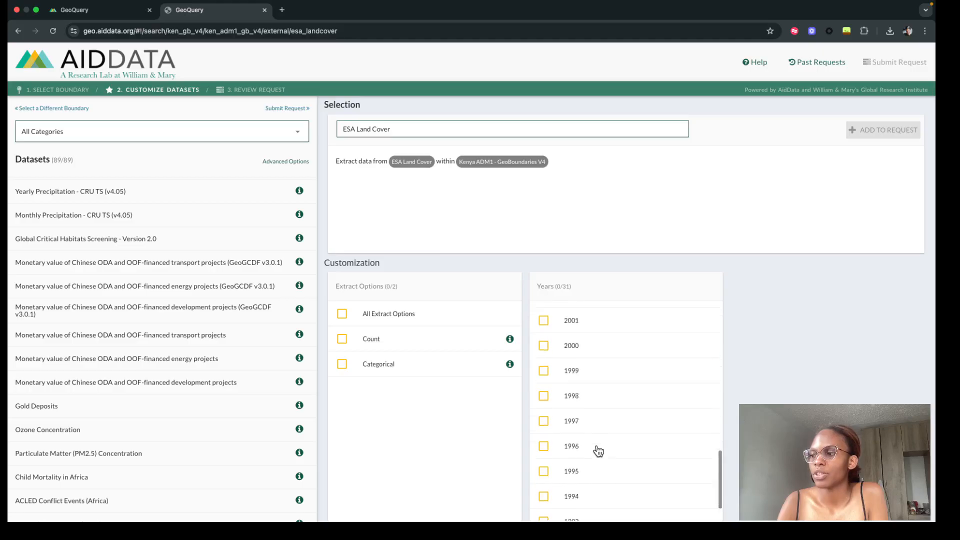
scroll(597, 450, down, 3)
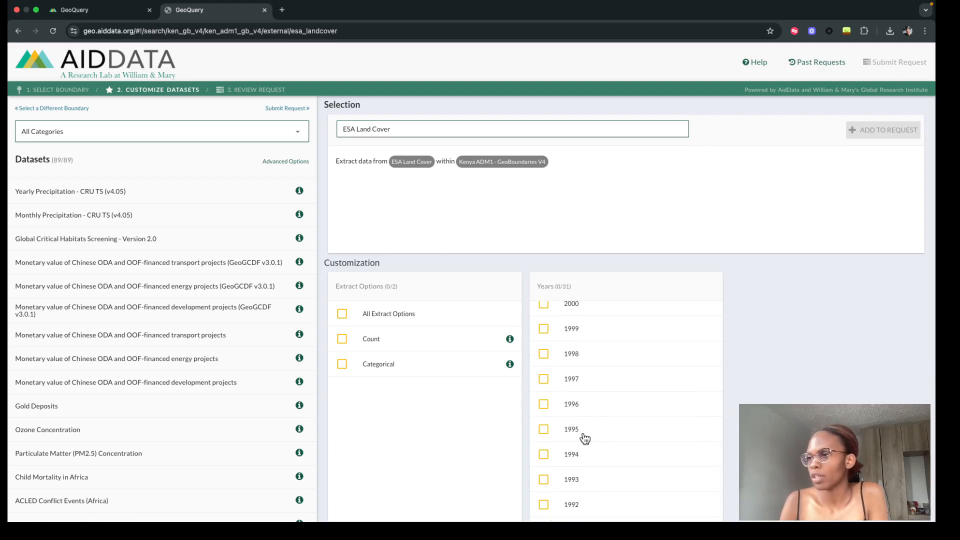
scroll(649, 379, up, 8)
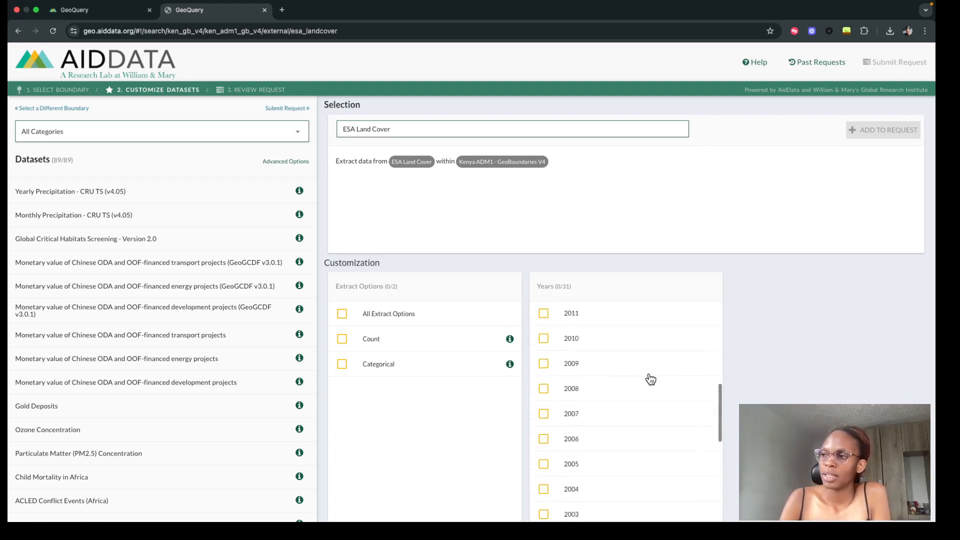
scroll(649, 379, up, 1)
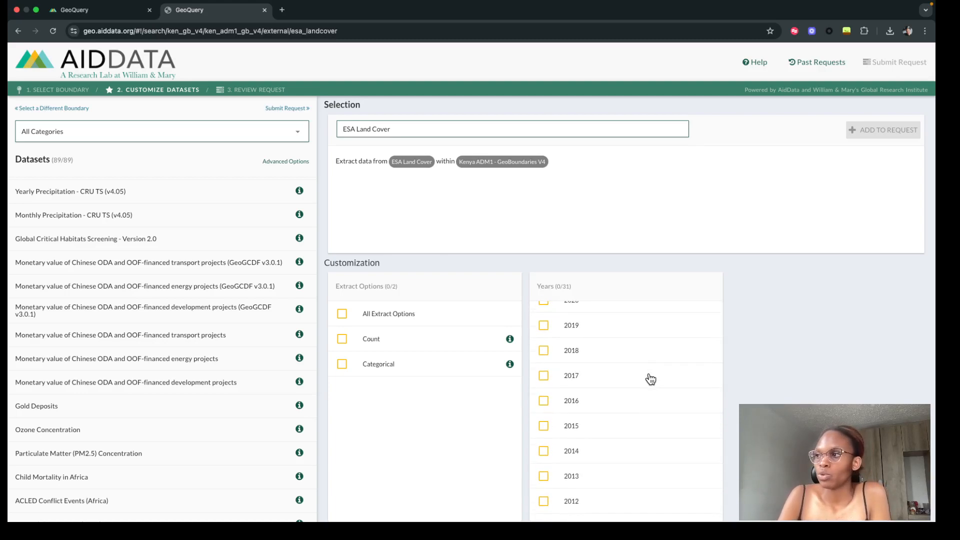
scroll(649, 379, up, 2)
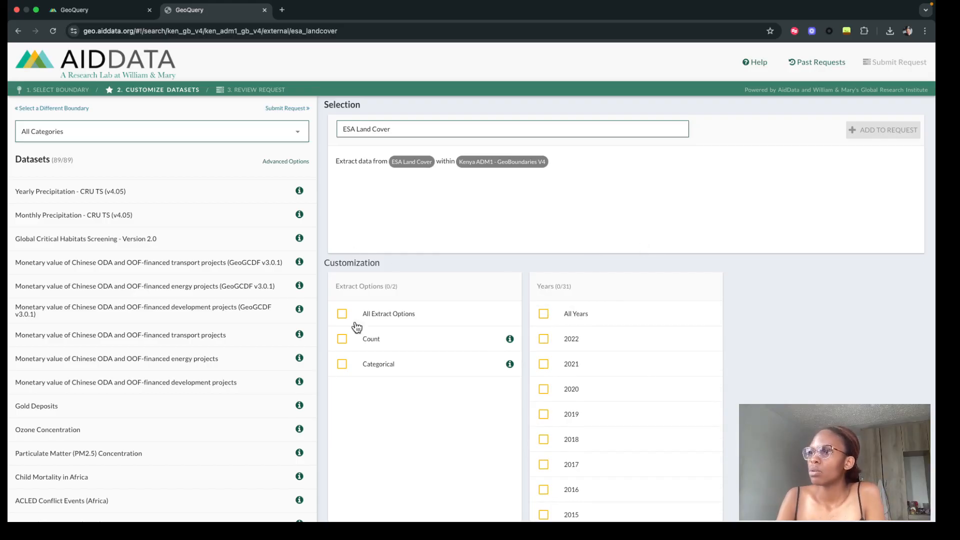
- Add ESA Land Cover to the request with the Count and Categorical extract options for all years, and dismiss the hint
click(343, 339)
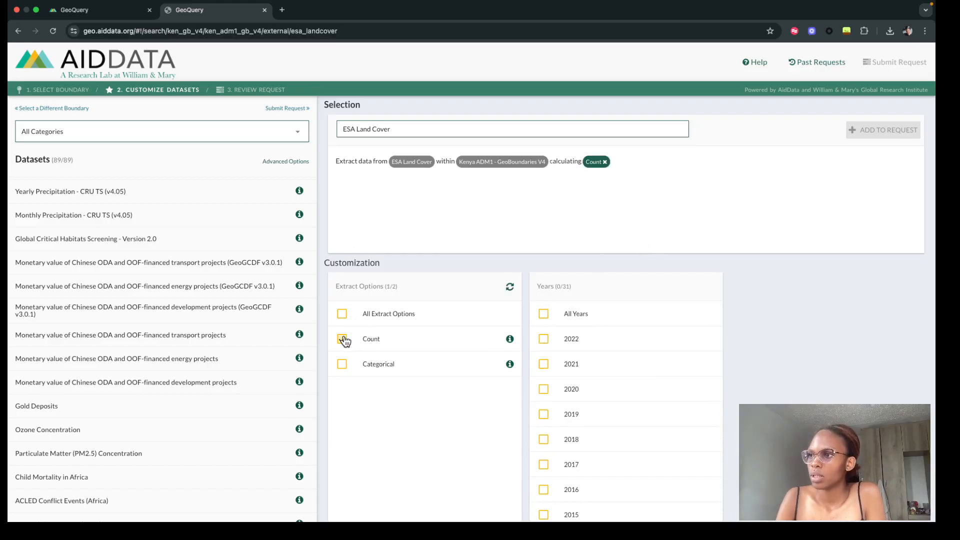
click(543, 314)
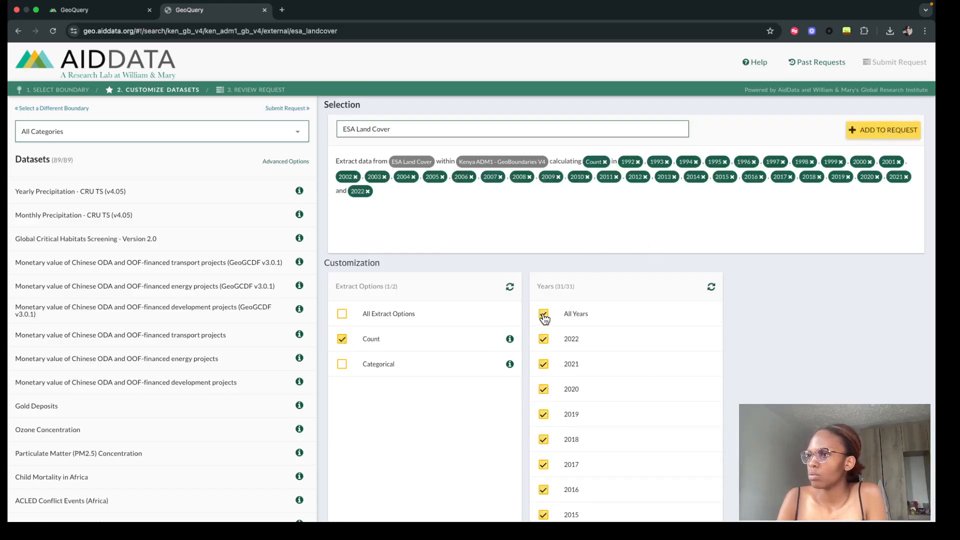
click(341, 364)
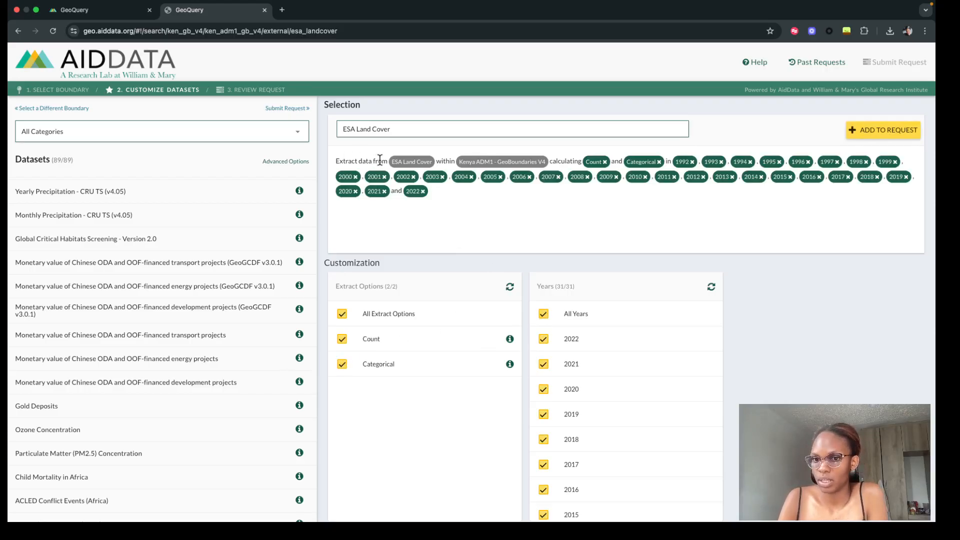
click(882, 132)
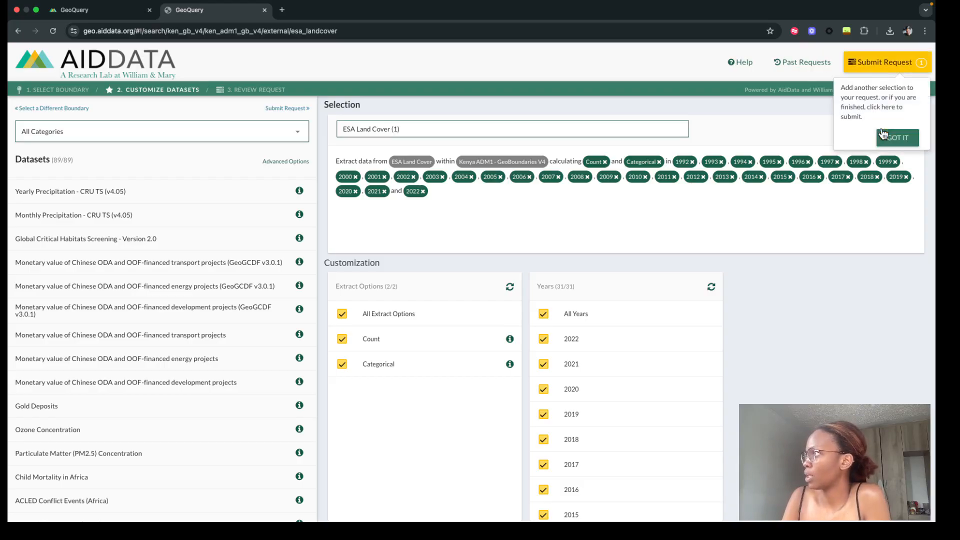
click(900, 137)
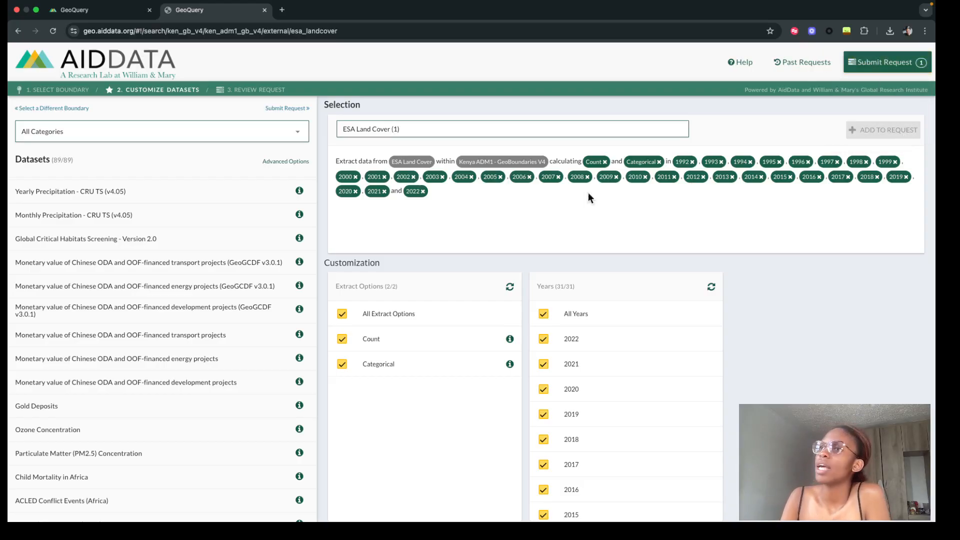
- Select the Monthly Precipitation - CRU TS (v4.05) dataset to show its customization options
scroll(133, 369, down, 1)
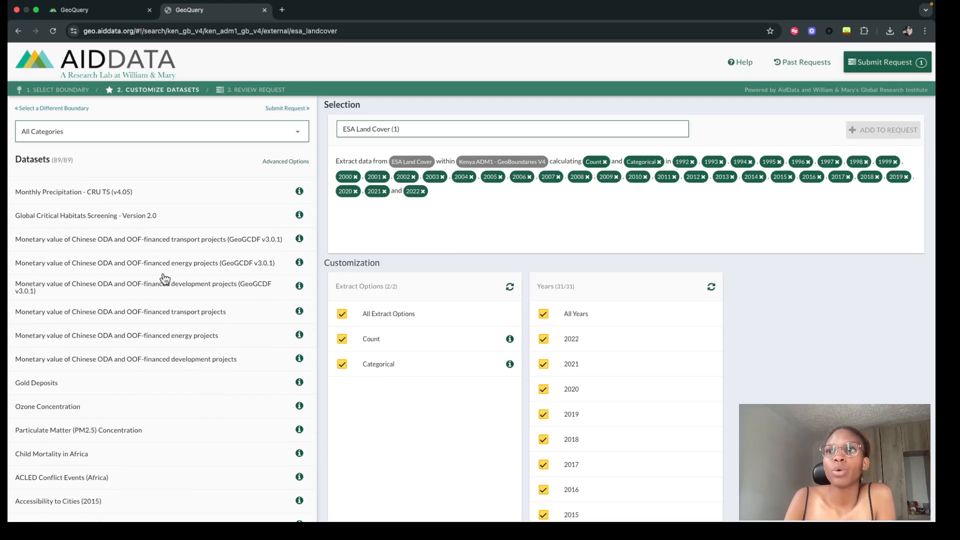
scroll(163, 280, up, 3)
scroll(163, 286, up, 4)
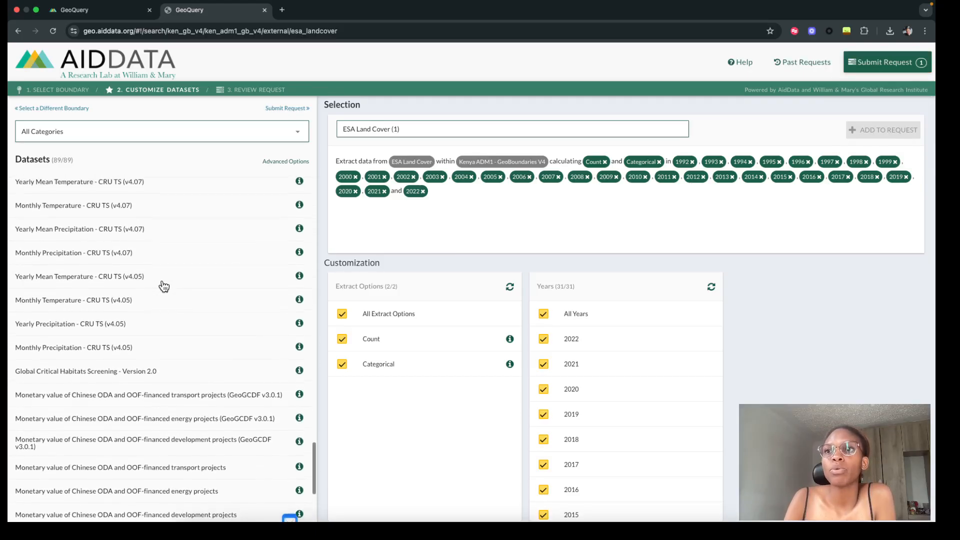
click(157, 350)
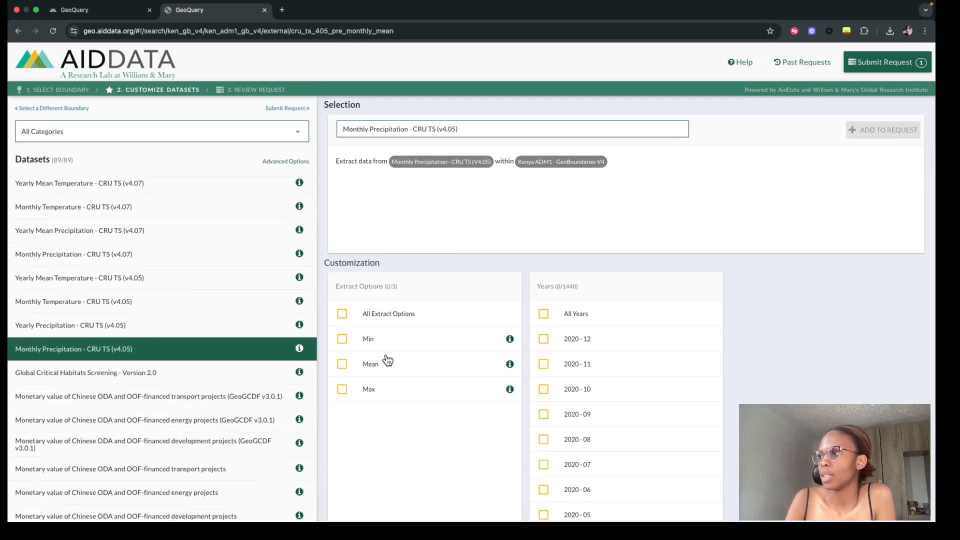
- Try selecting all periods for the monthly precipitation dataset, clear them and choose only 2020-12
scroll(578, 412, down, 3)
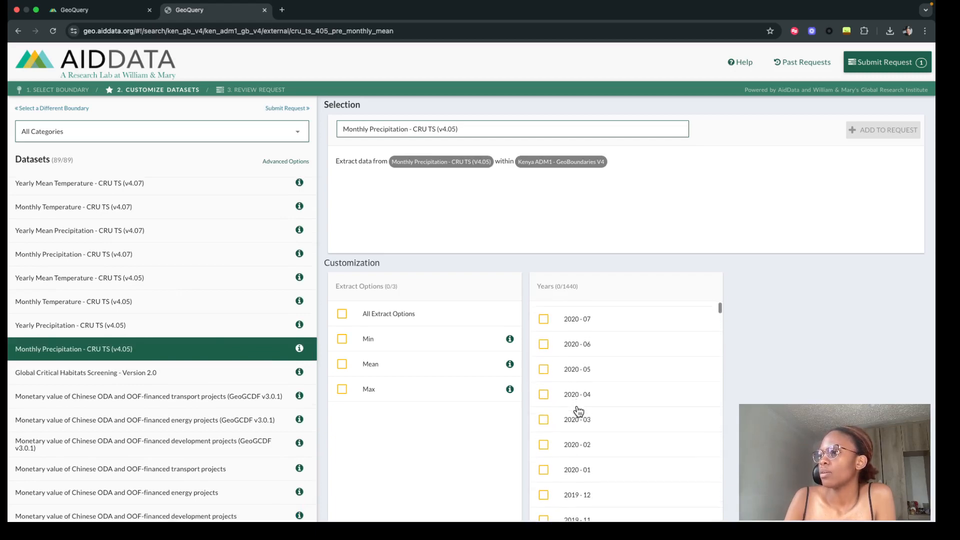
scroll(579, 411, up, 3)
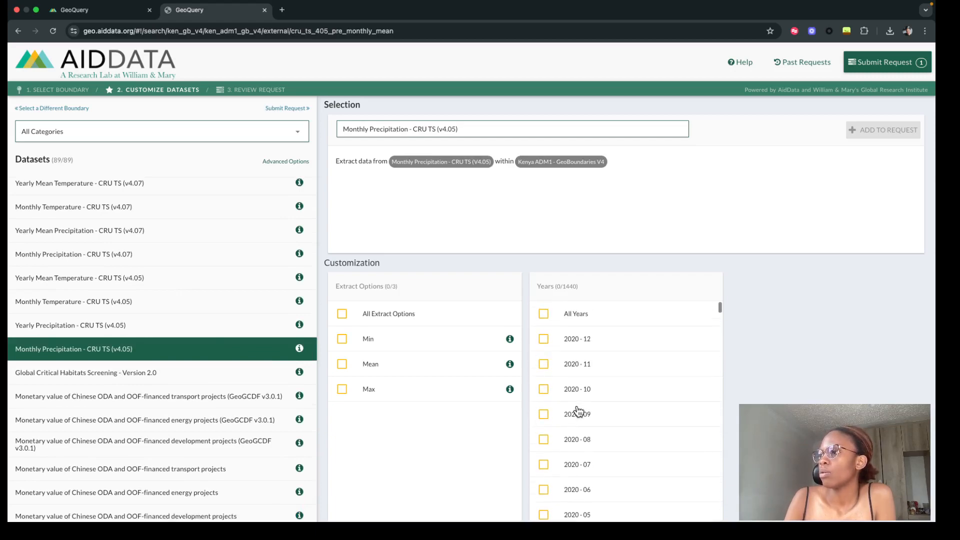
click(544, 339)
click(543, 337)
click(545, 324)
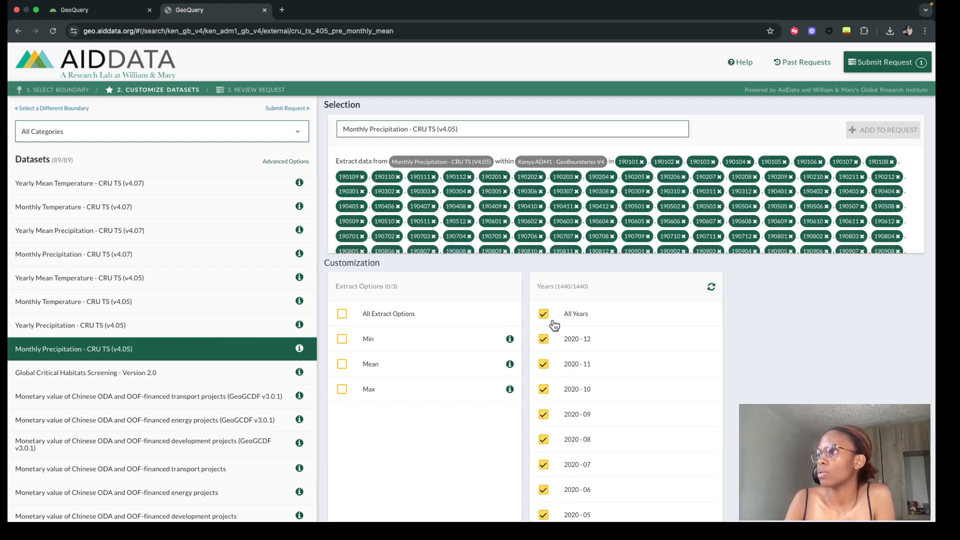
click(545, 314)
click(544, 339)
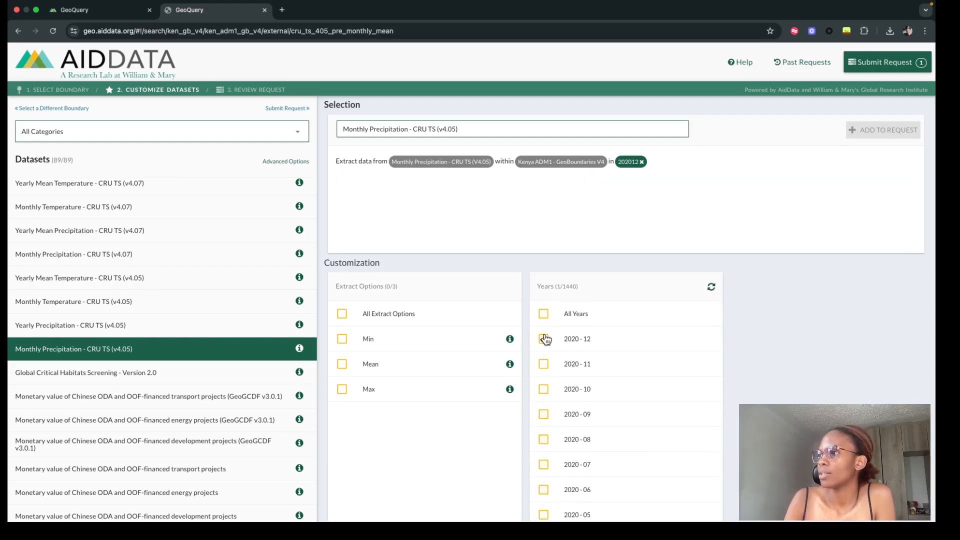
- Include 2020-11, 2020-10 and 2020-09 in the monthly precipitation selection and choose the Mean and Max extract options
click(544, 364)
click(544, 389)
click(543, 414)
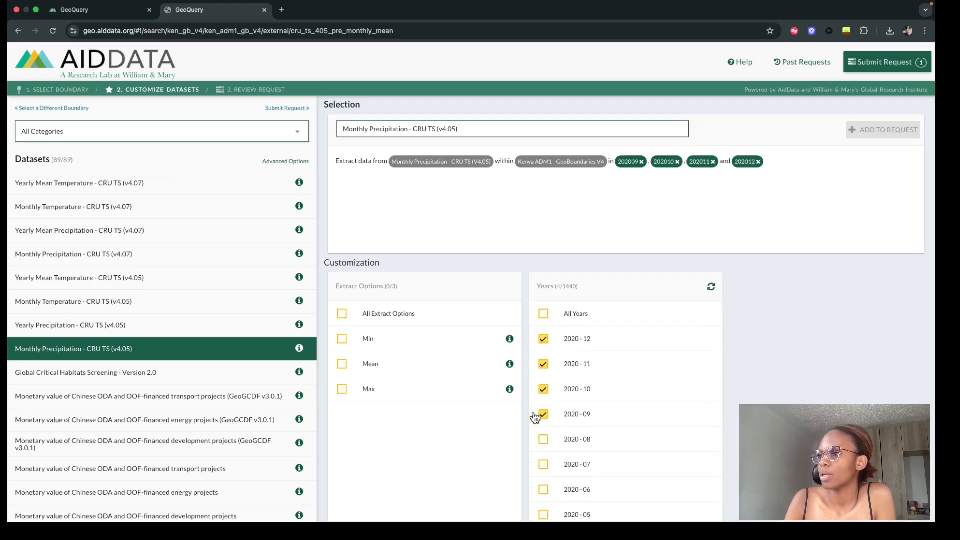
click(342, 364)
click(342, 389)
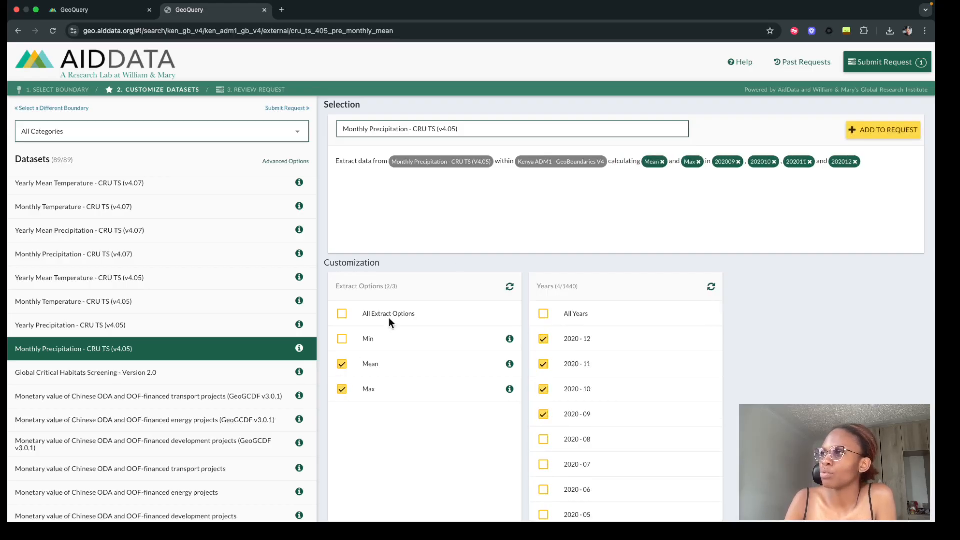
- Add the customized monthly precipitation dataset to the request, look over the current request list and close it
click(877, 130)
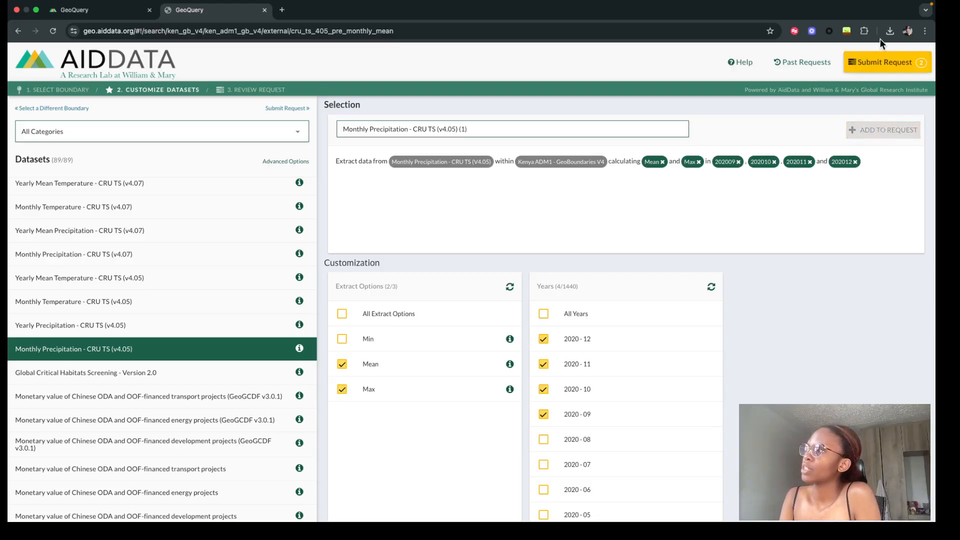
click(883, 65)
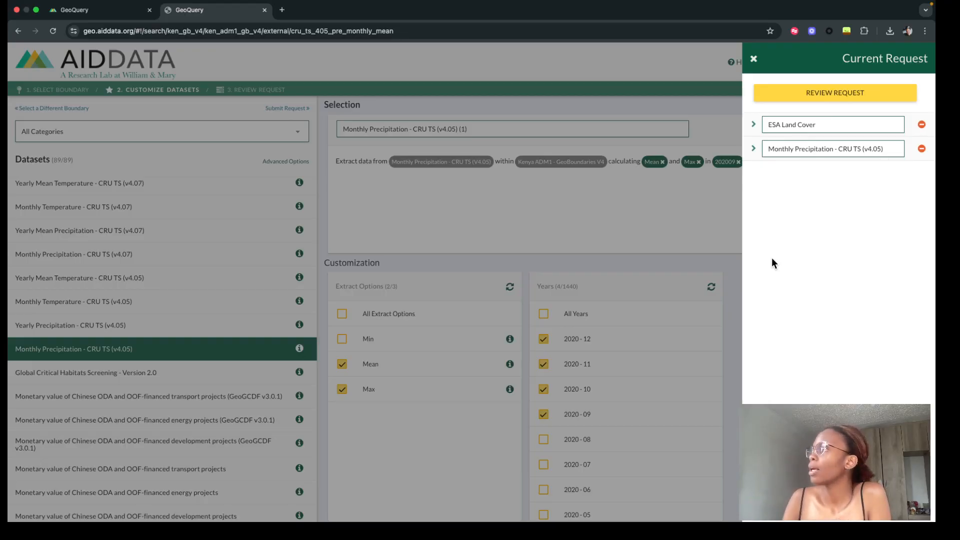
click(753, 59)
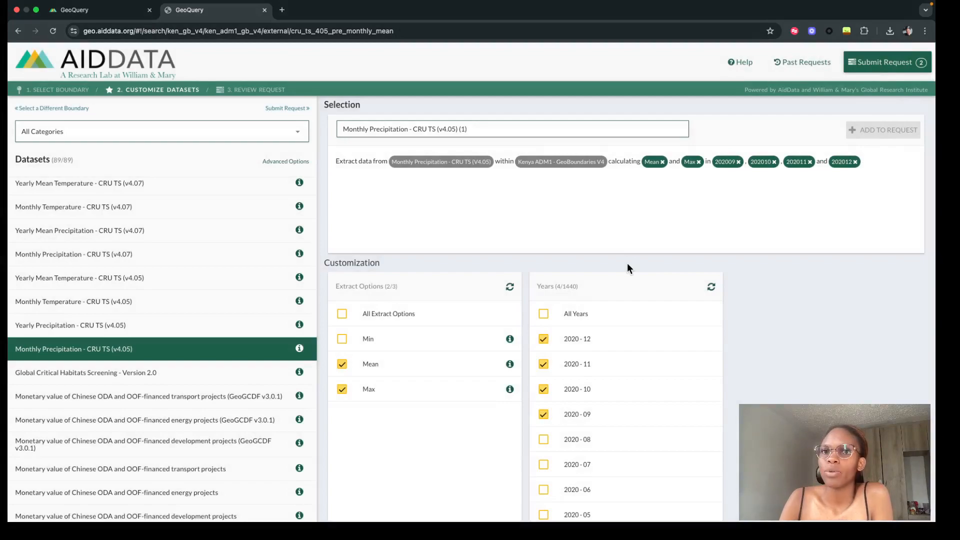
- Switch to the GeoQuery results file in Microsoft Excel and read the full headers of the first two ambient air pollution columns
key(ctrl+Up)
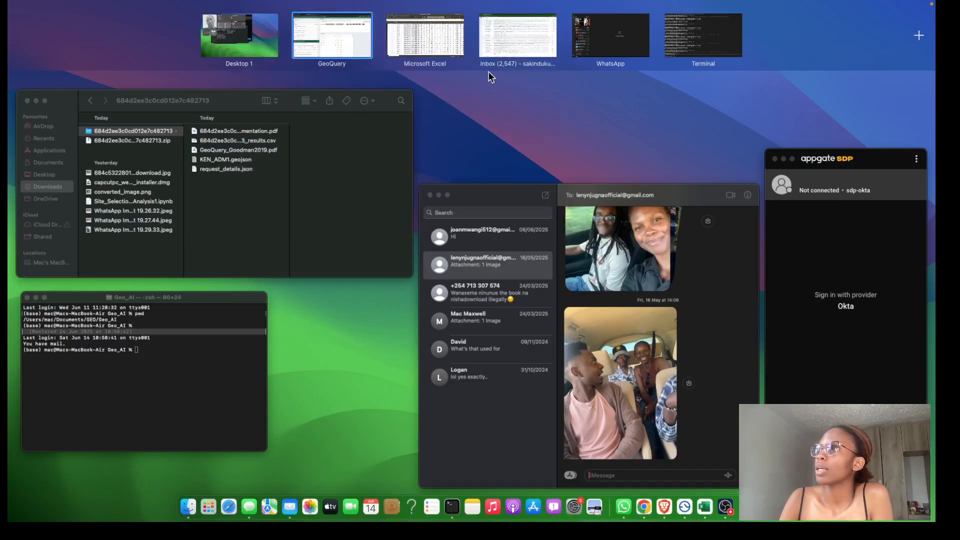
click(427, 39)
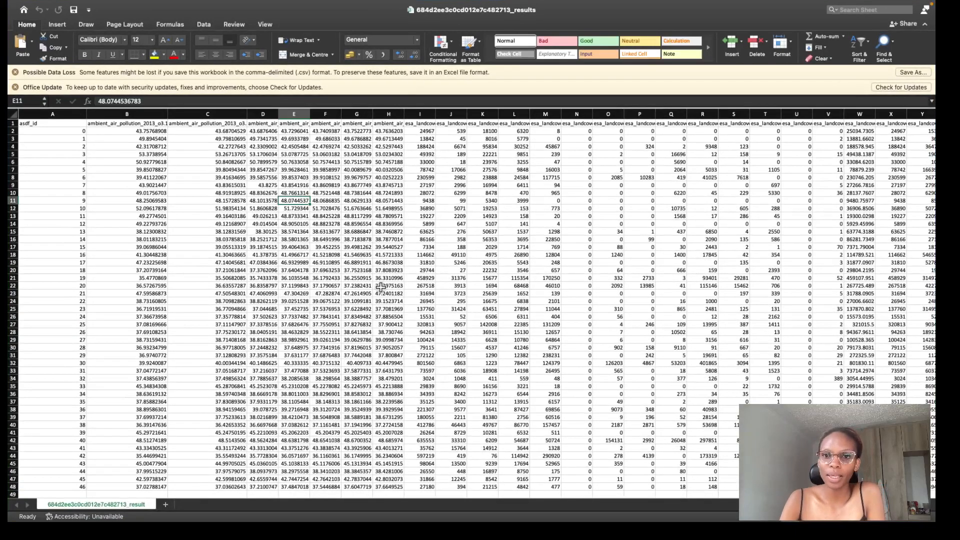
scroll(378, 244, up, 1)
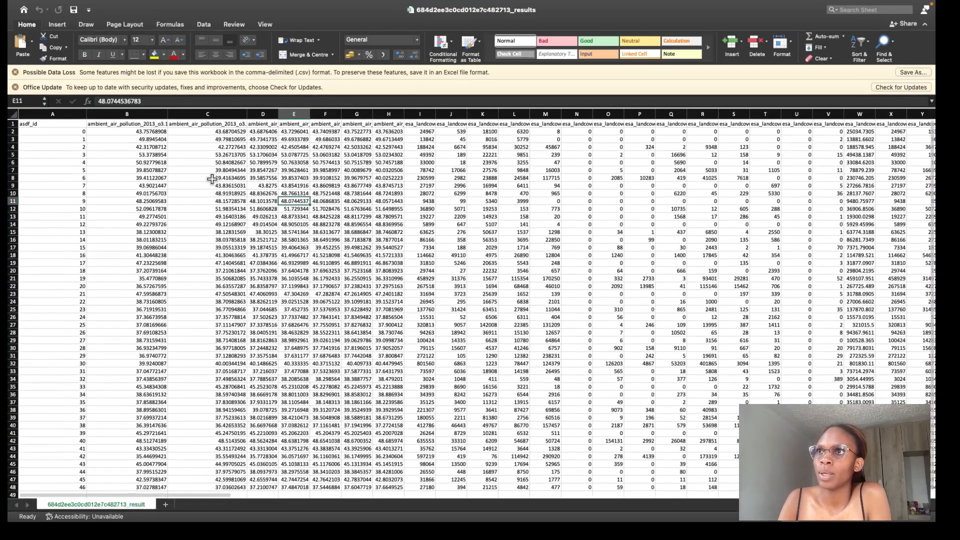
click(129, 123)
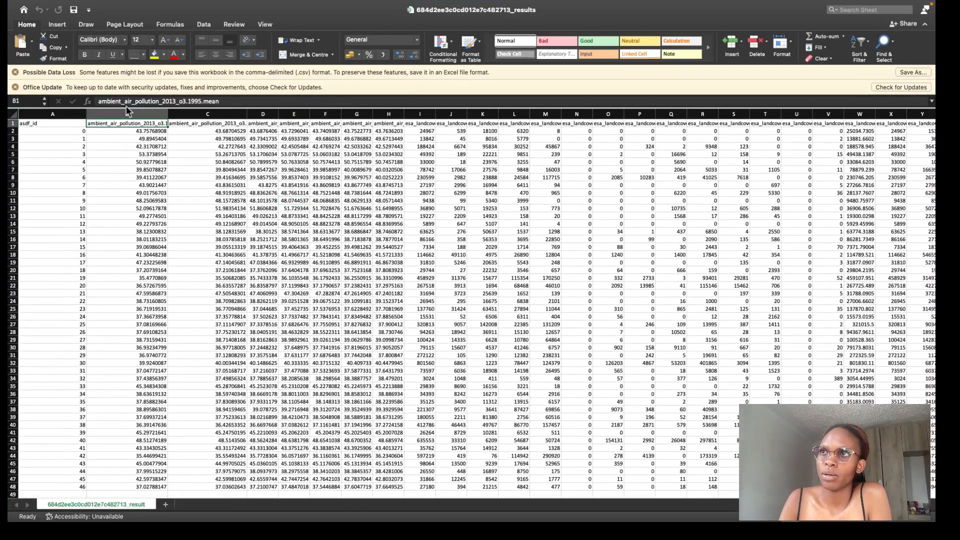
click(191, 125)
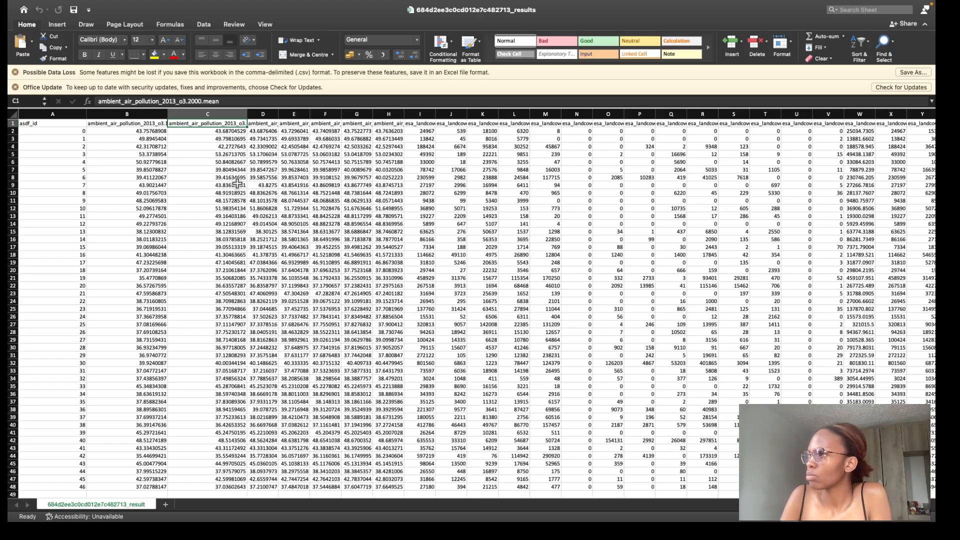
- Examine the full header names of the 1995 ESA land cover category columns from J to P
click(445, 124)
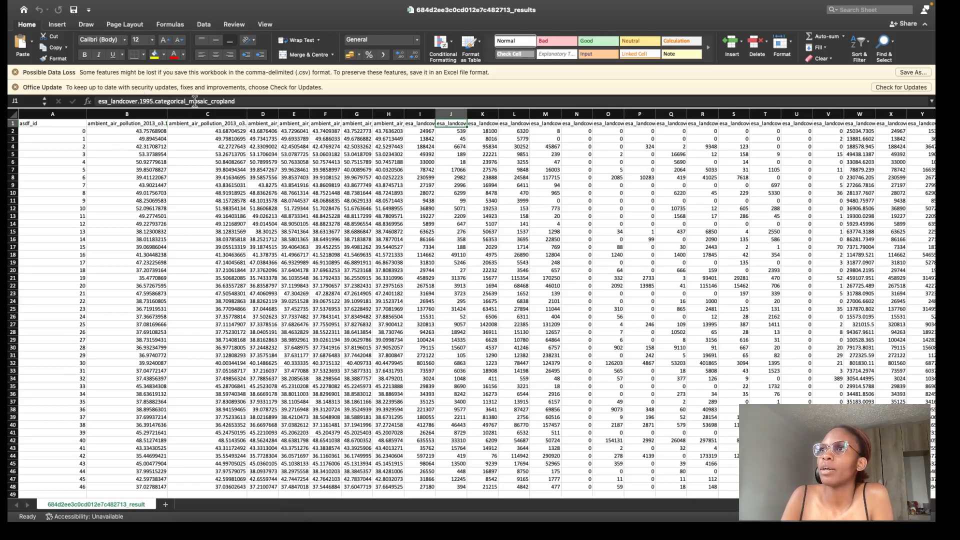
click(495, 121)
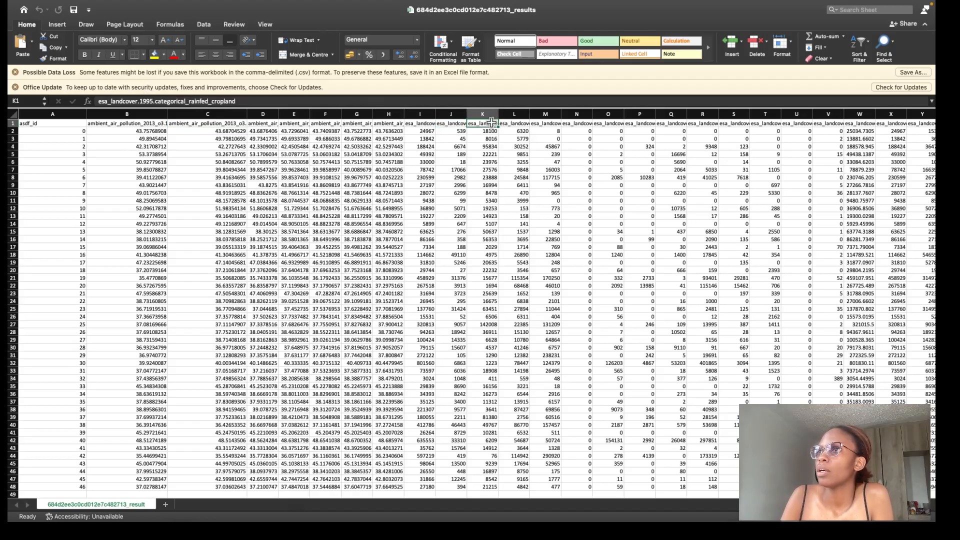
click(516, 124)
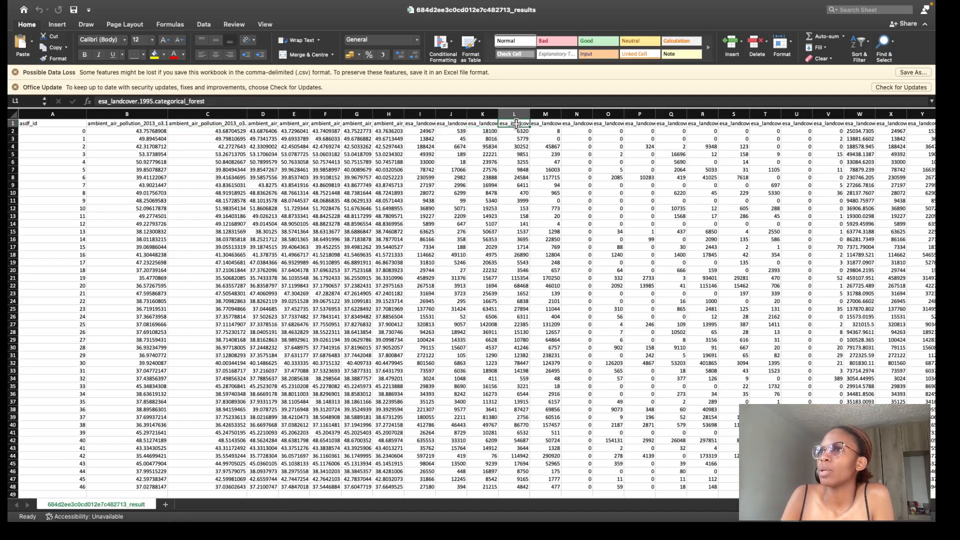
click(551, 124)
click(580, 124)
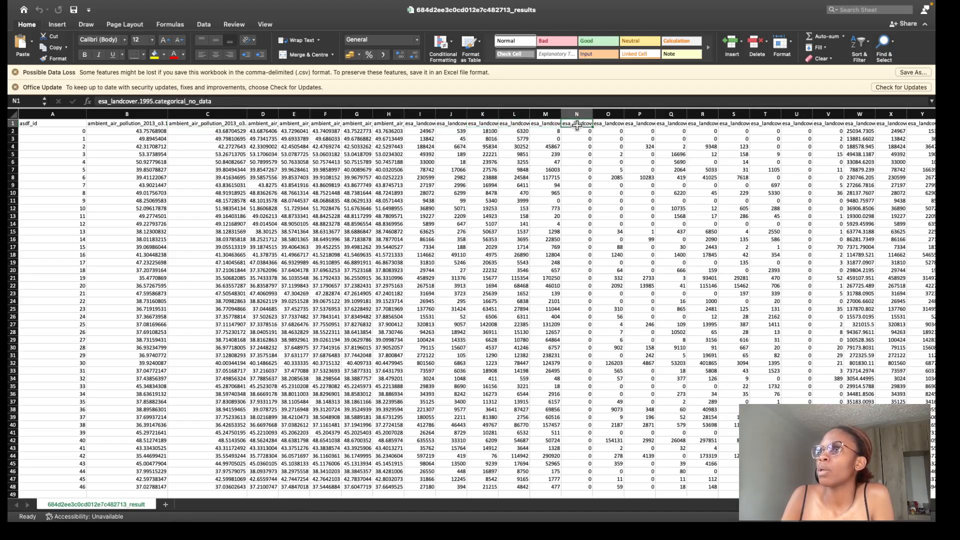
click(608, 124)
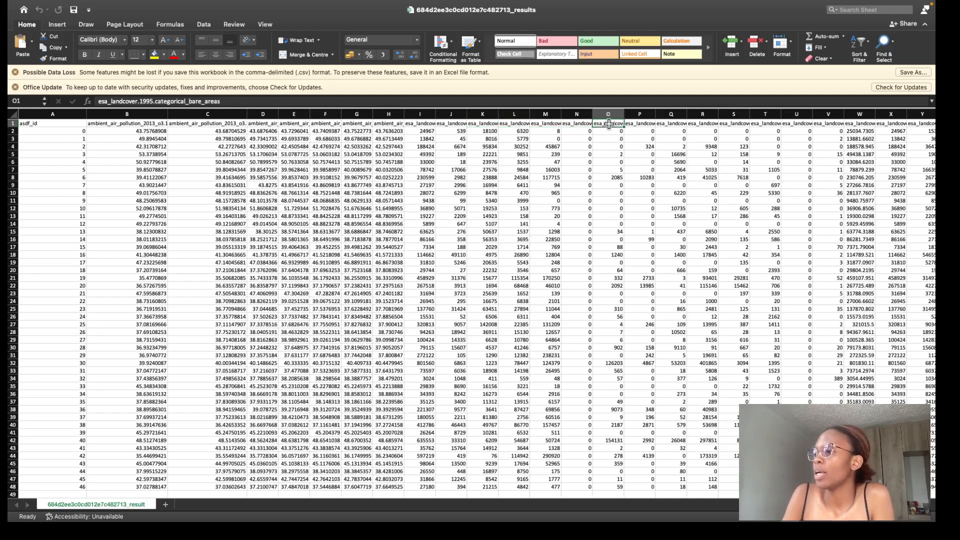
click(644, 124)
scroll(530, 373, down, 5)
scroll(531, 373, up, 5)
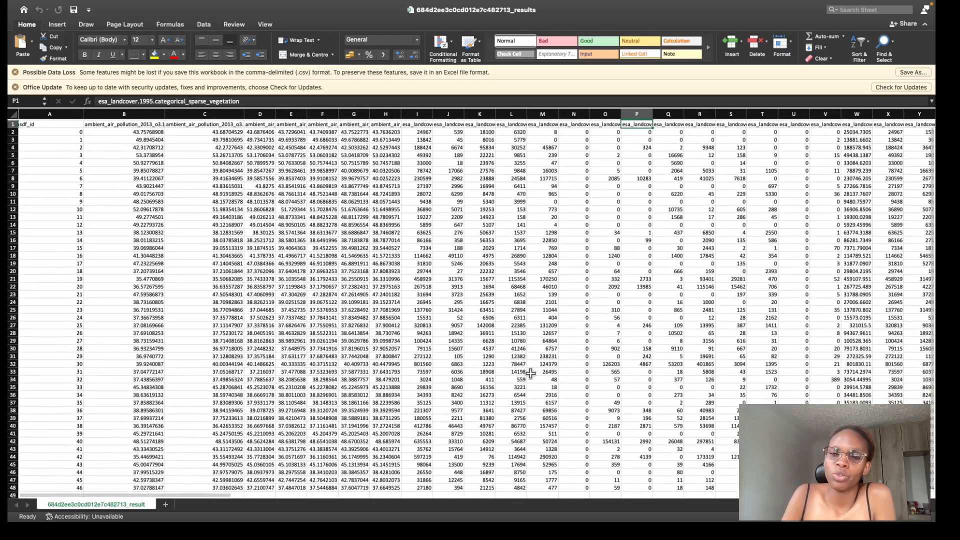